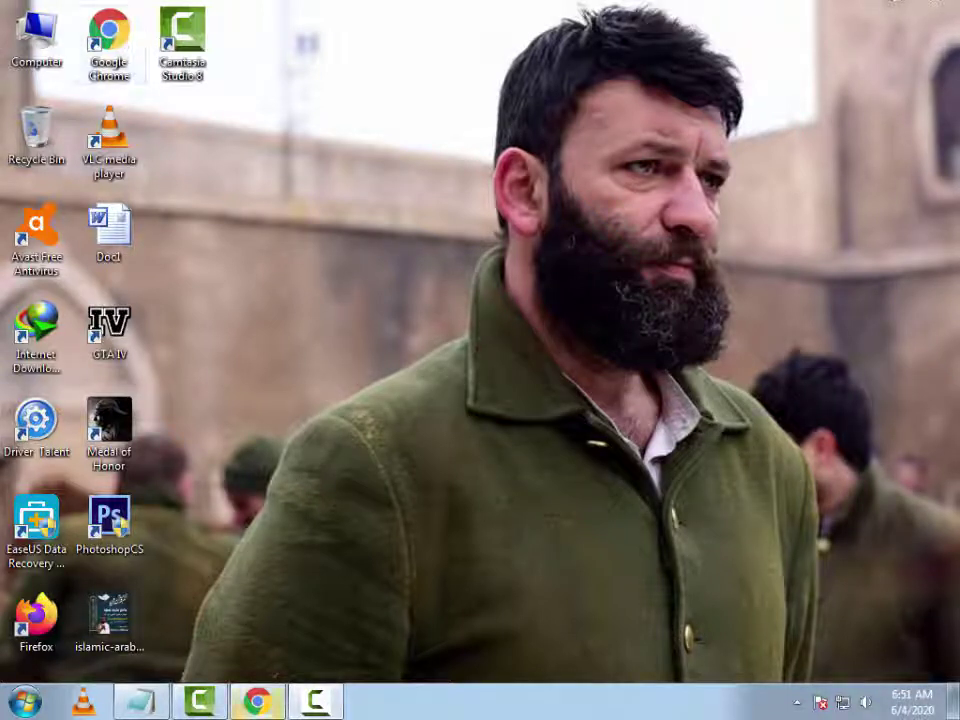
- Switch to Google Chrome and search Google for "sindhi mb"
{"action": "left_click", "coordinate": [265, 707]}
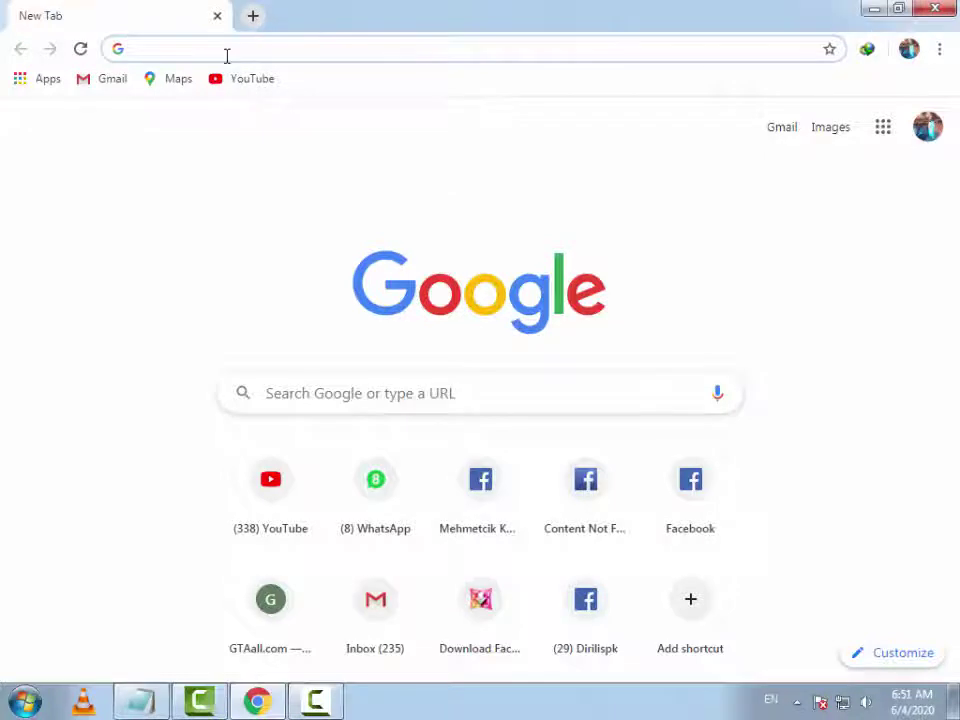
{"action": "left_click", "coordinate": [227, 55]}
{"action": "type", "text": "si"}
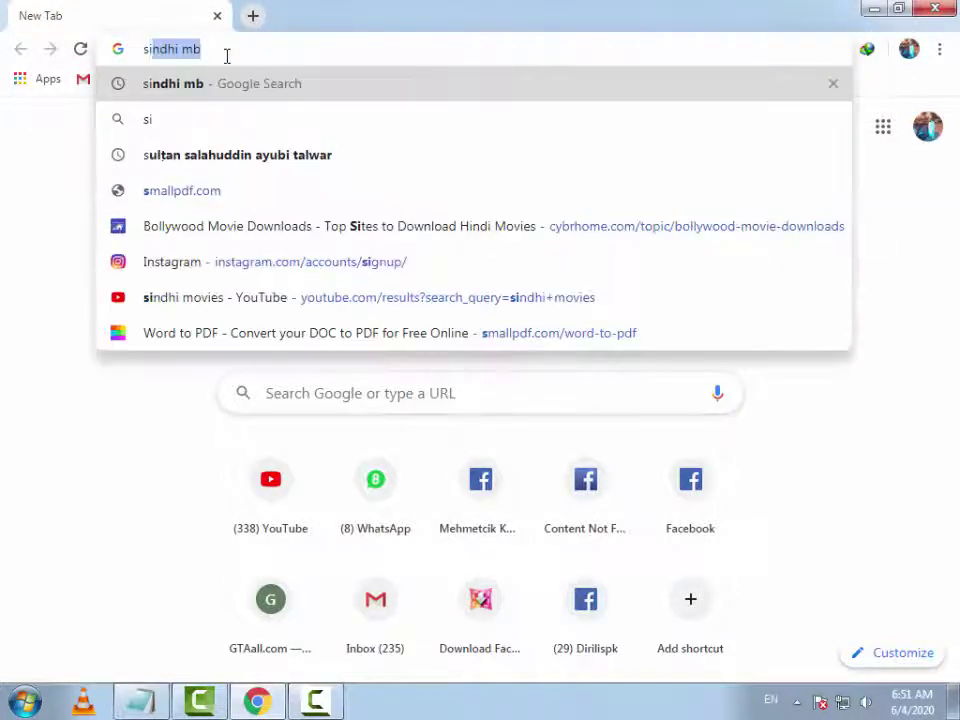
{"action": "type", "text": "ndhi"}
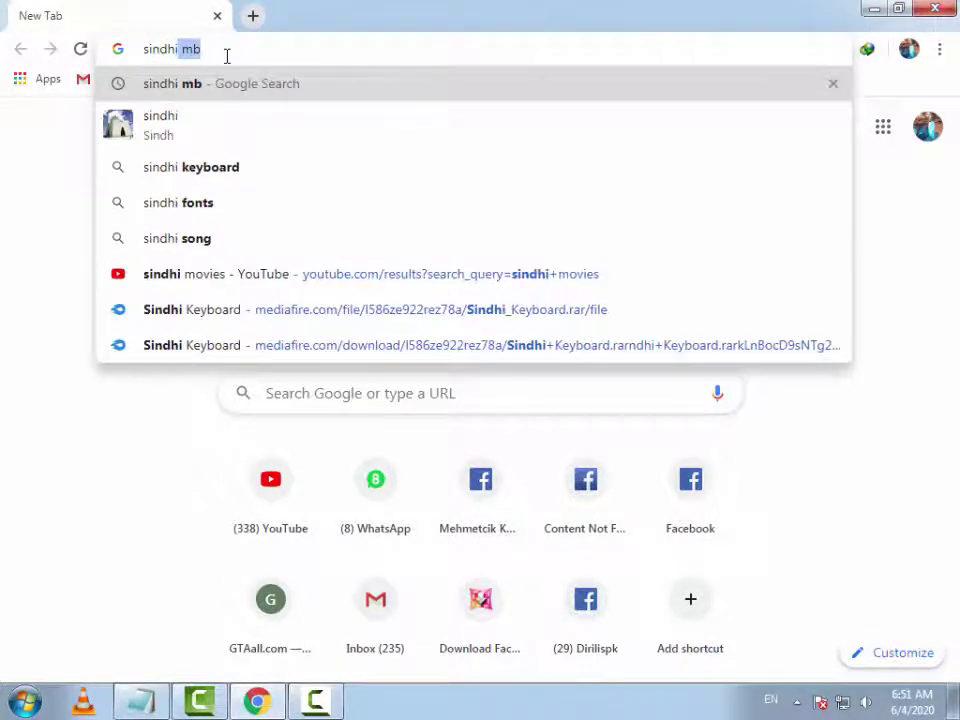
{"action": "type", "text": "mb"}
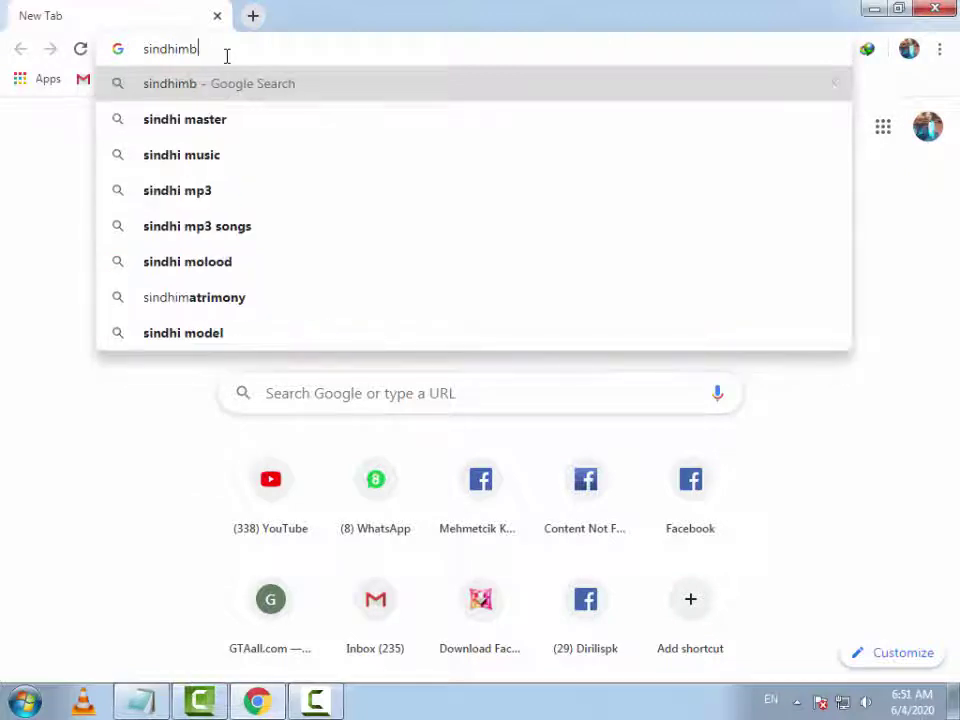
{"action": "key", "text": "Return"}
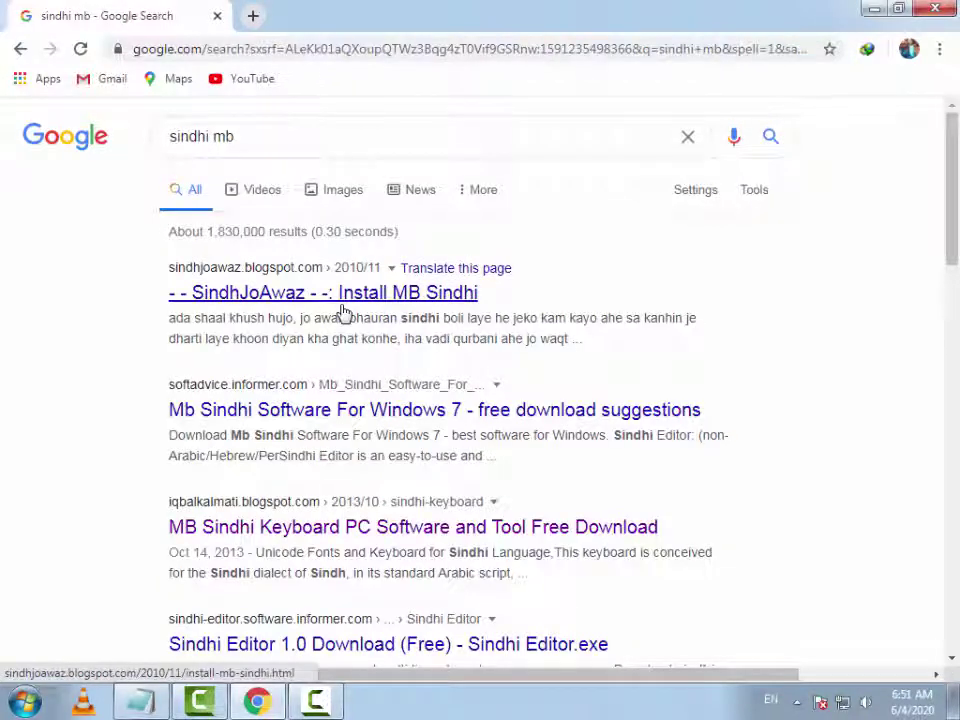
- Try to download MB Sindhi from the SindhJoAwaz result's page, and return to the search results
{"action": "left_click", "coordinate": [428, 301]}
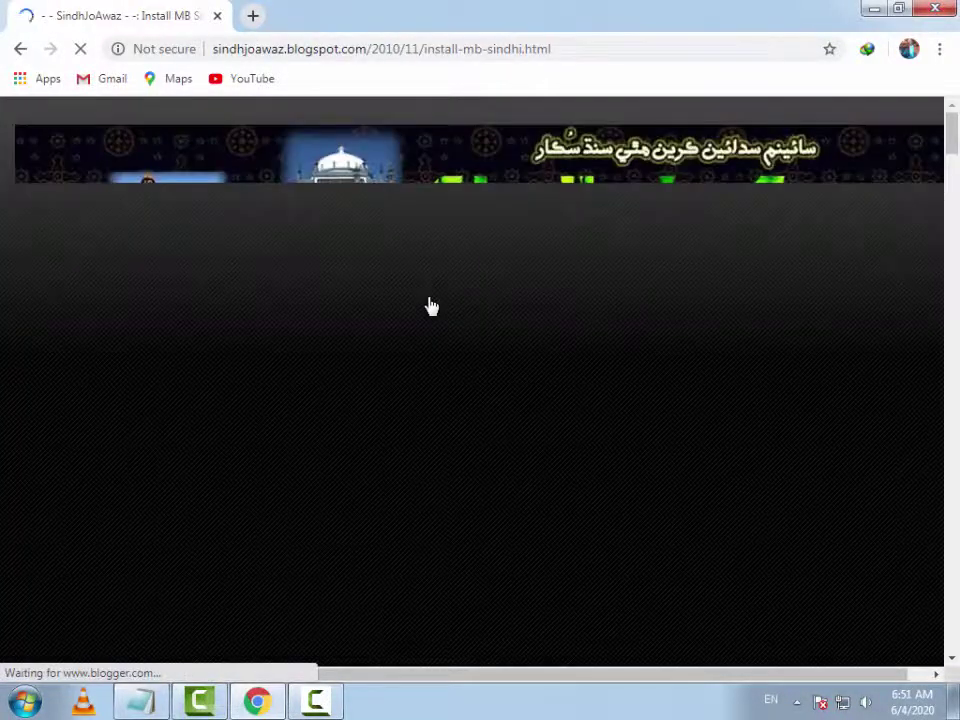
{"action": "scroll", "coordinate": [430, 320], "scroll_direction": "down", "scroll_amount": 7}
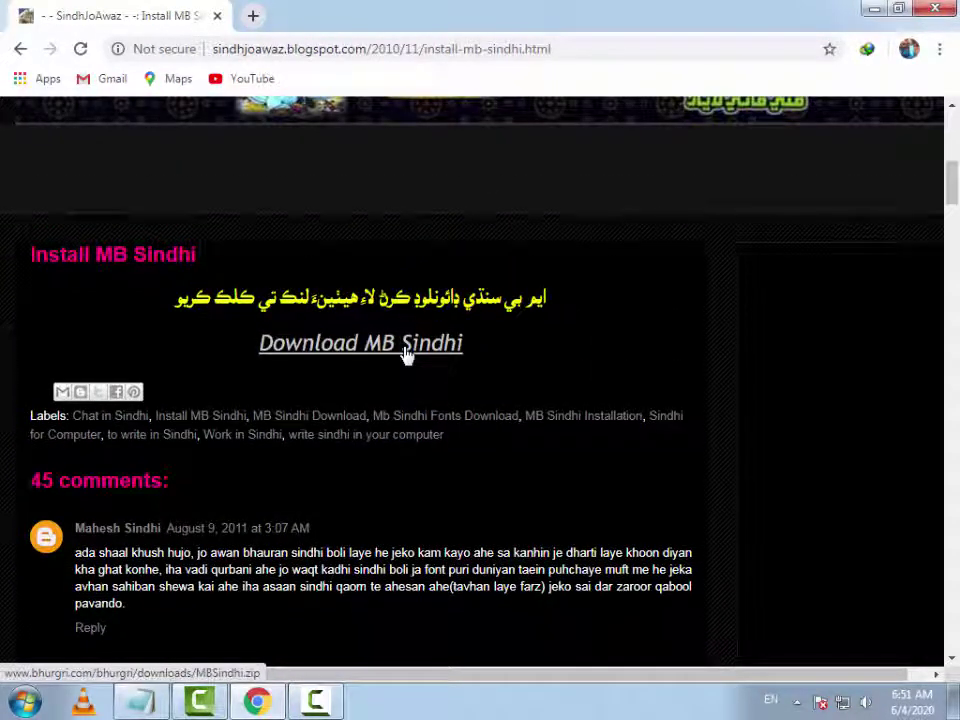
{"action": "left_click", "coordinate": [407, 355]}
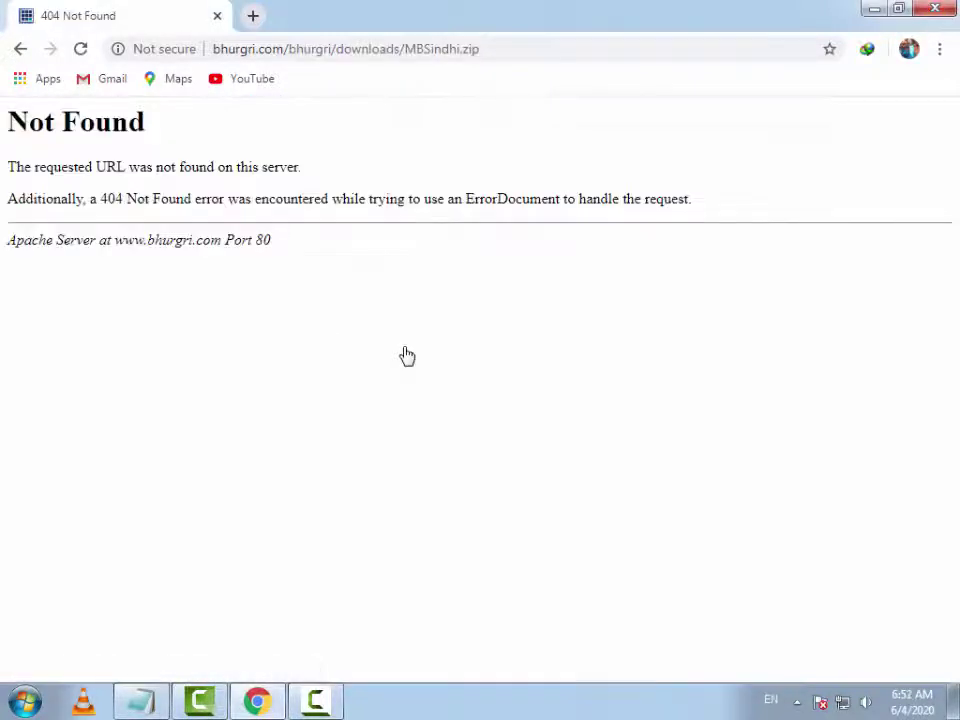
{"action": "left_click", "coordinate": [20, 56]}
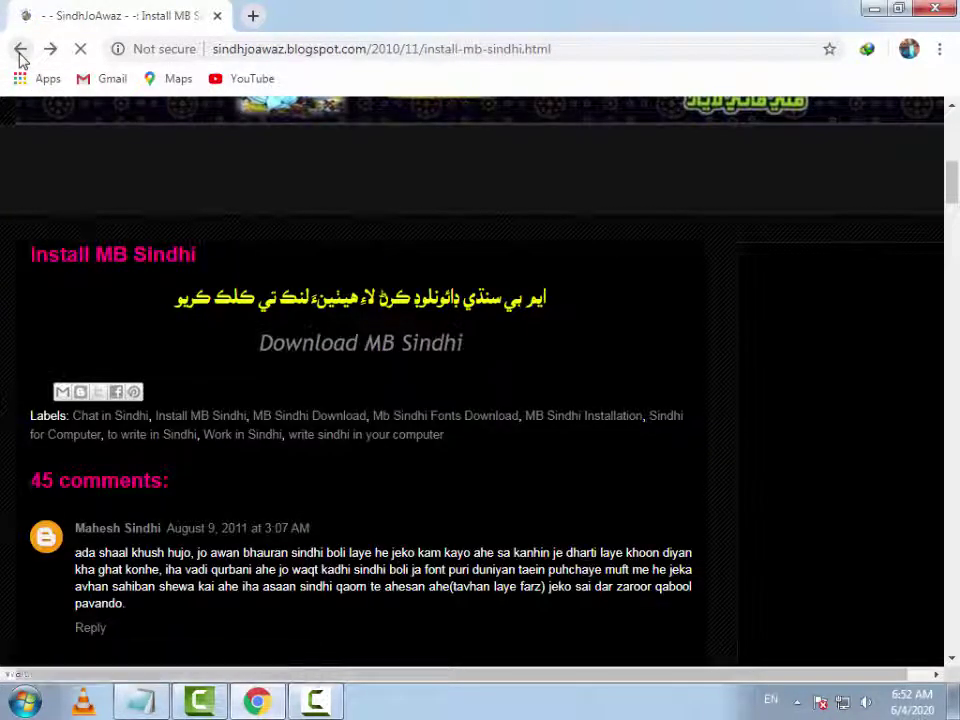
{"action": "left_click", "coordinate": [20, 56]}
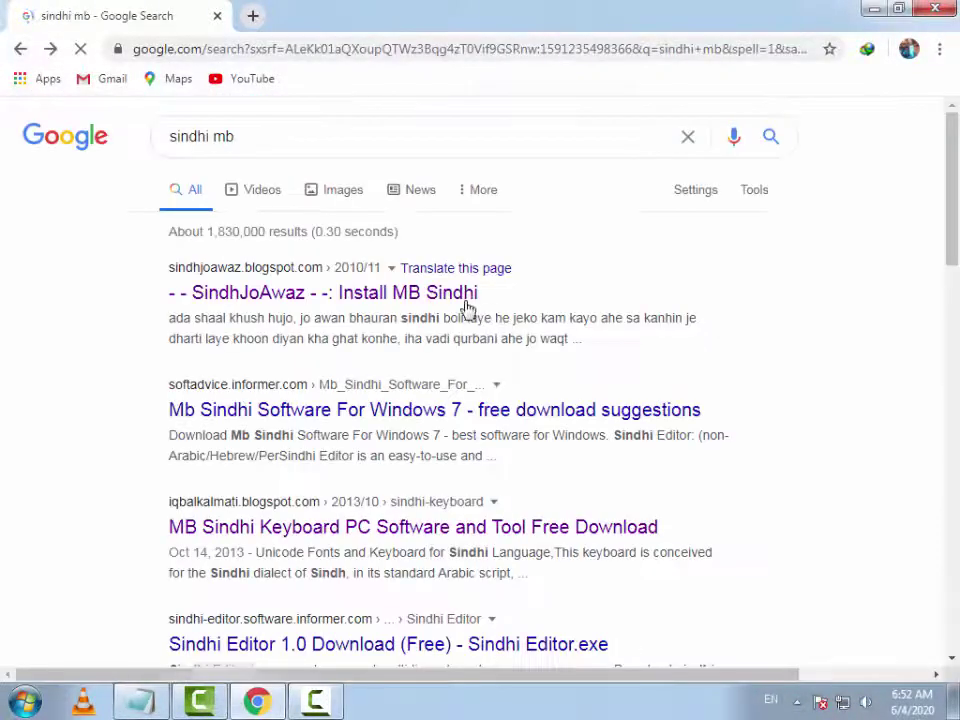
- Open the "MB Sindhi Keyboard PC Software and Tool Free Download" result and follow its download link to MediaFire
{"action": "scroll", "coordinate": [285, 560], "scroll_direction": "down", "scroll_amount": 2}
{"action": "scroll", "coordinate": [288, 533], "scroll_direction": "down", "scroll_amount": 2}
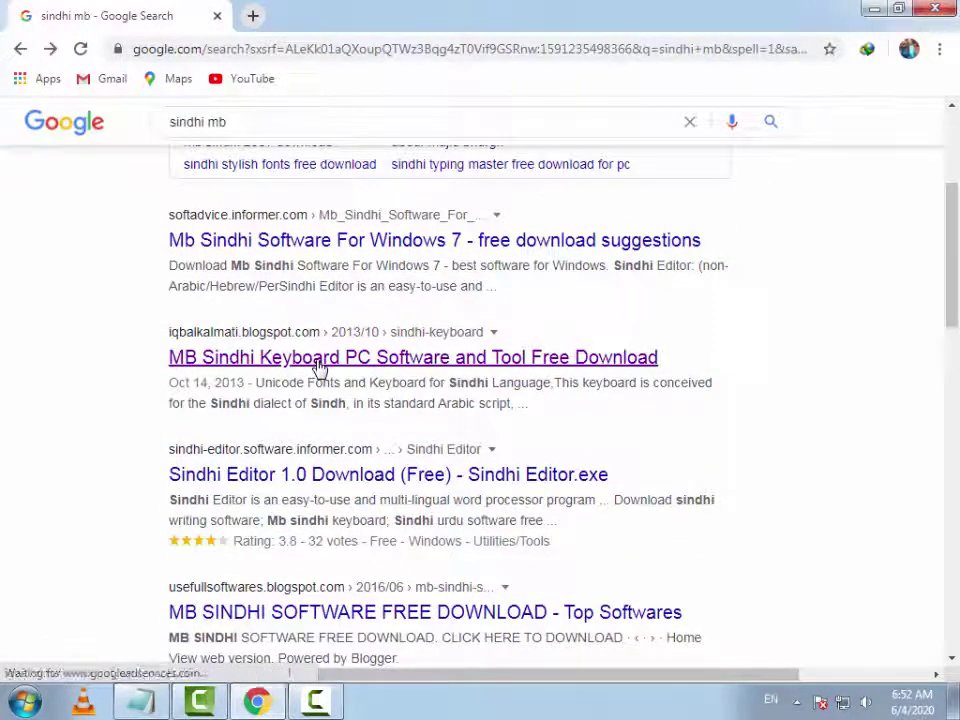
{"action": "scroll", "coordinate": [318, 368], "scroll_direction": "up", "scroll_amount": 2}
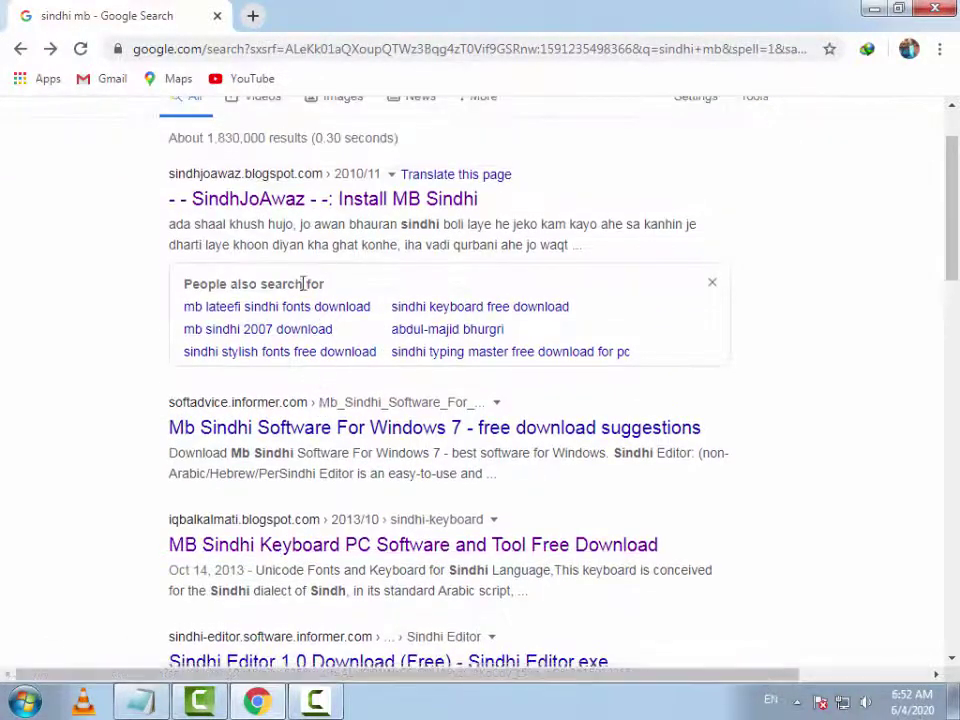
{"action": "left_click", "coordinate": [315, 553]}
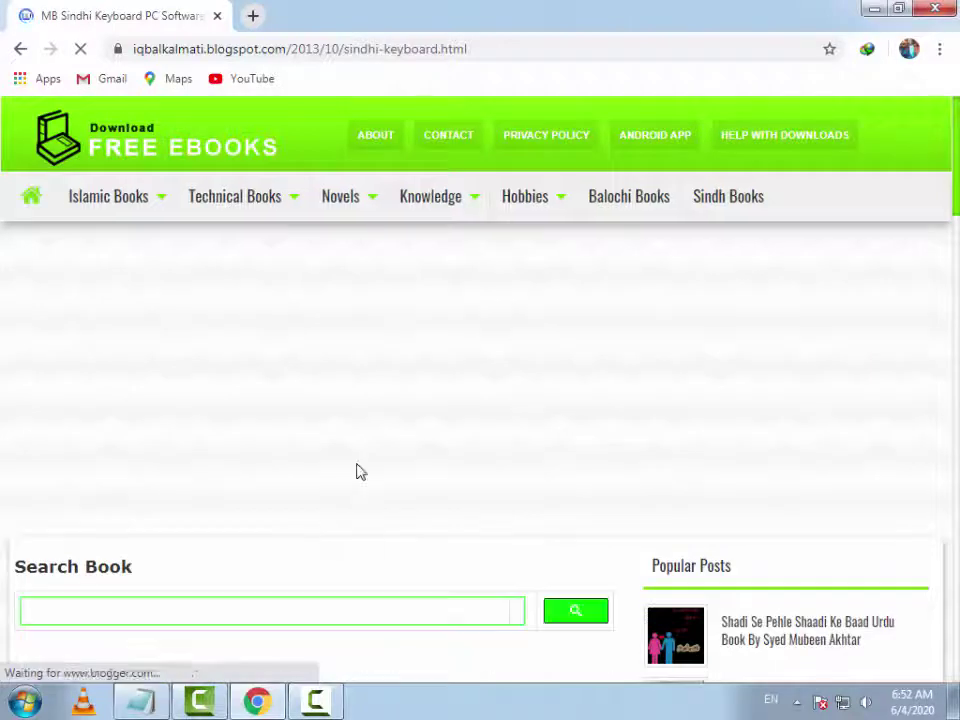
{"action": "scroll", "coordinate": [358, 471], "scroll_direction": "down", "scroll_amount": 4}
{"action": "scroll", "coordinate": [360, 471], "scroll_direction": "down", "scroll_amount": 10}
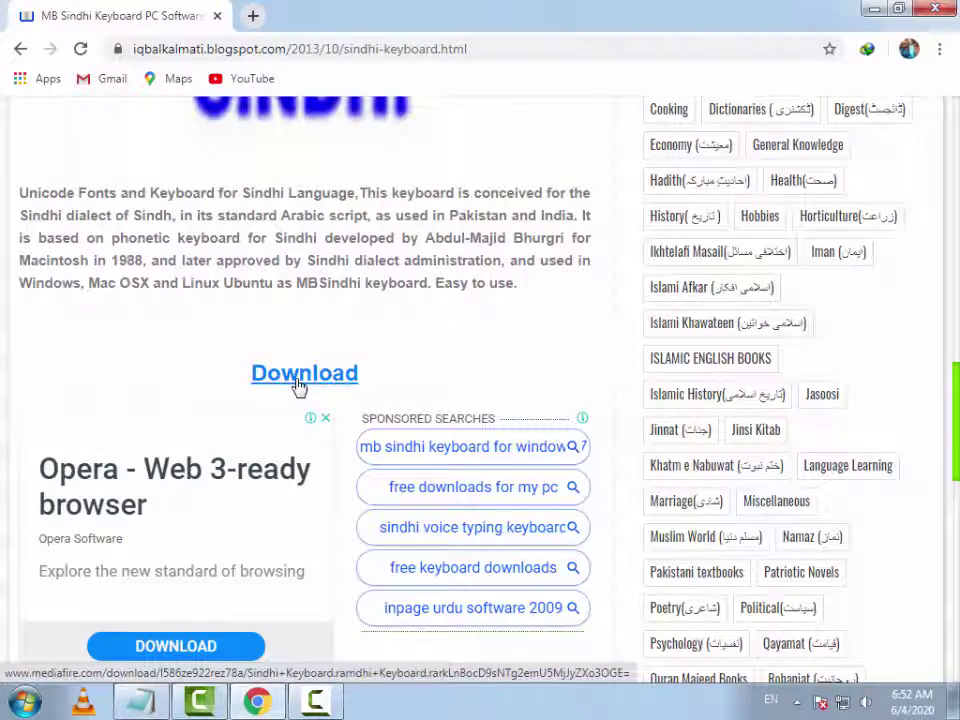
{"action": "left_click", "coordinate": [298, 383]}
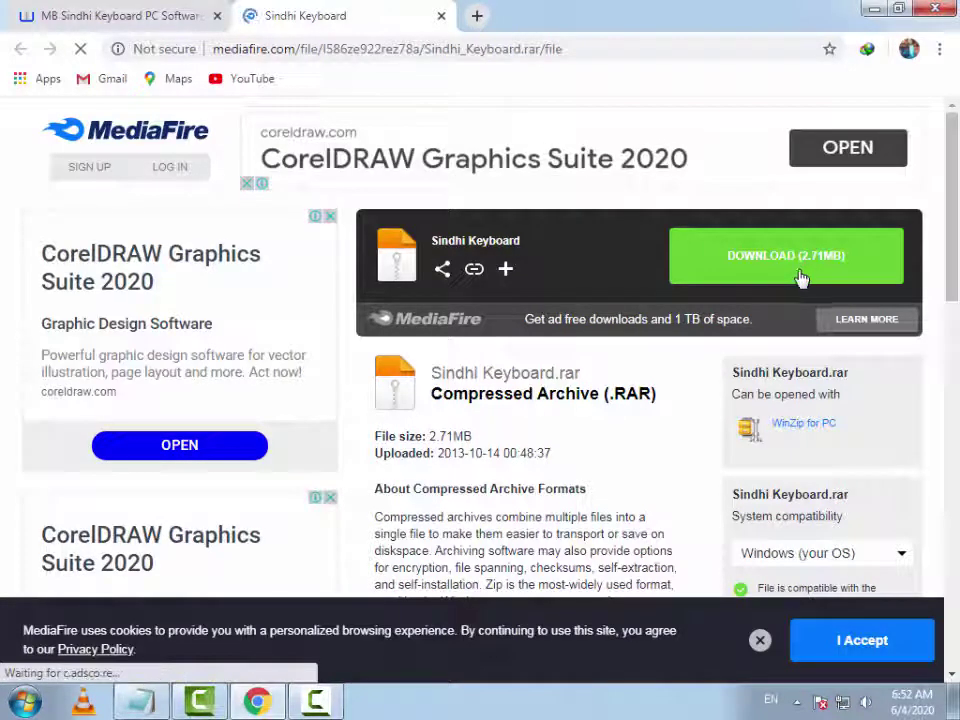
- Download Sindhi Keyboard.rar to the Compressed downloads folder, dismiss the completion dialog and minimize the browser
{"action": "left_click", "coordinate": [798, 277]}
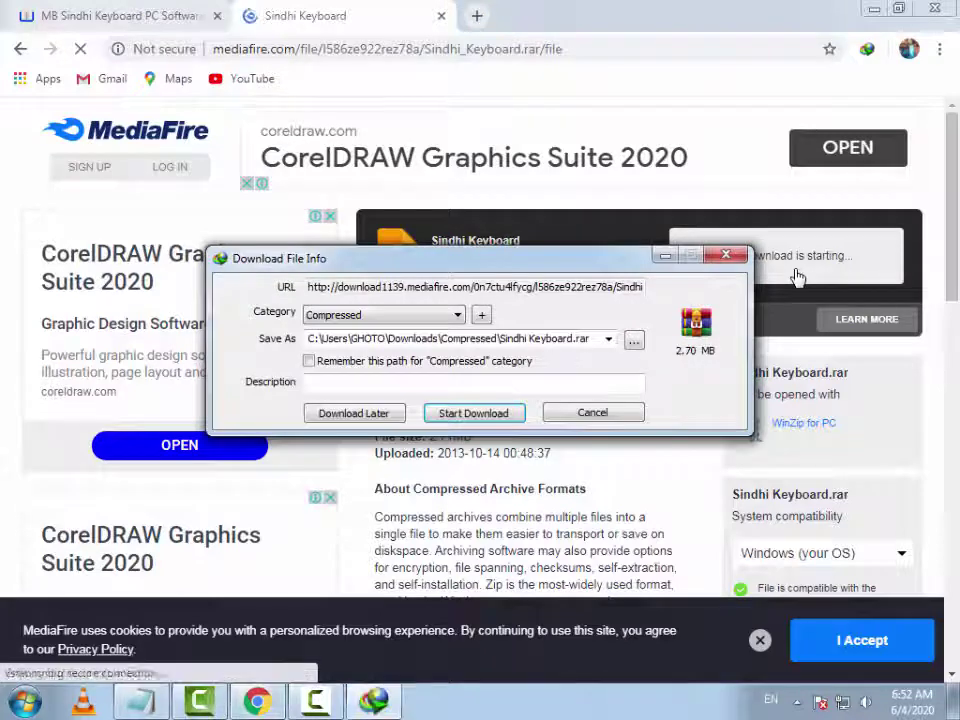
{"action": "left_click", "coordinate": [474, 413]}
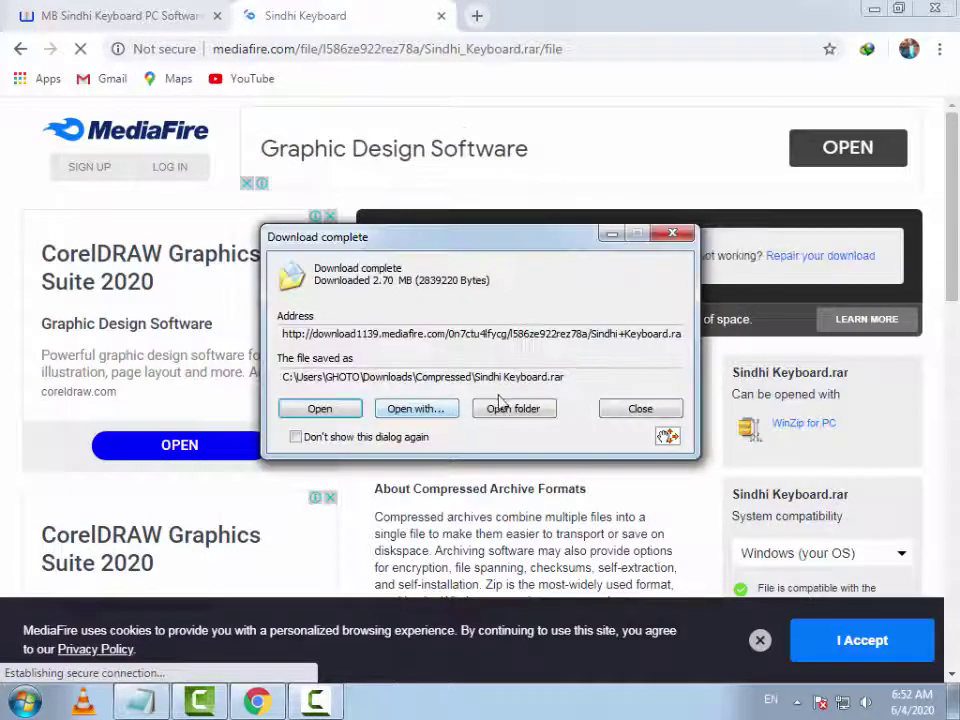
{"action": "left_click", "coordinate": [671, 238]}
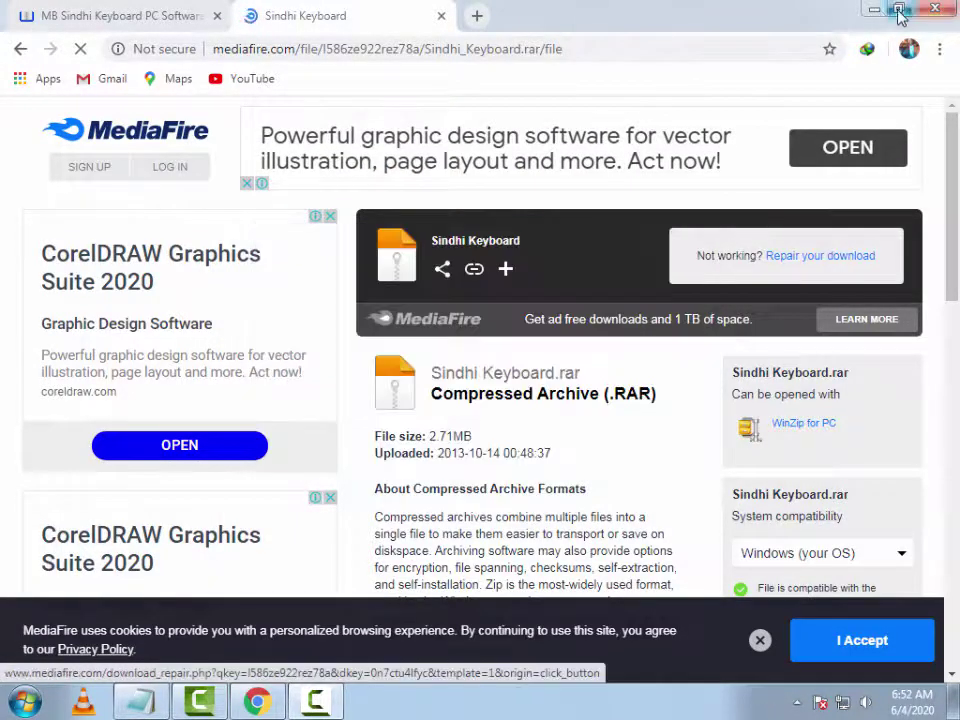
{"action": "left_click", "coordinate": [876, 10]}
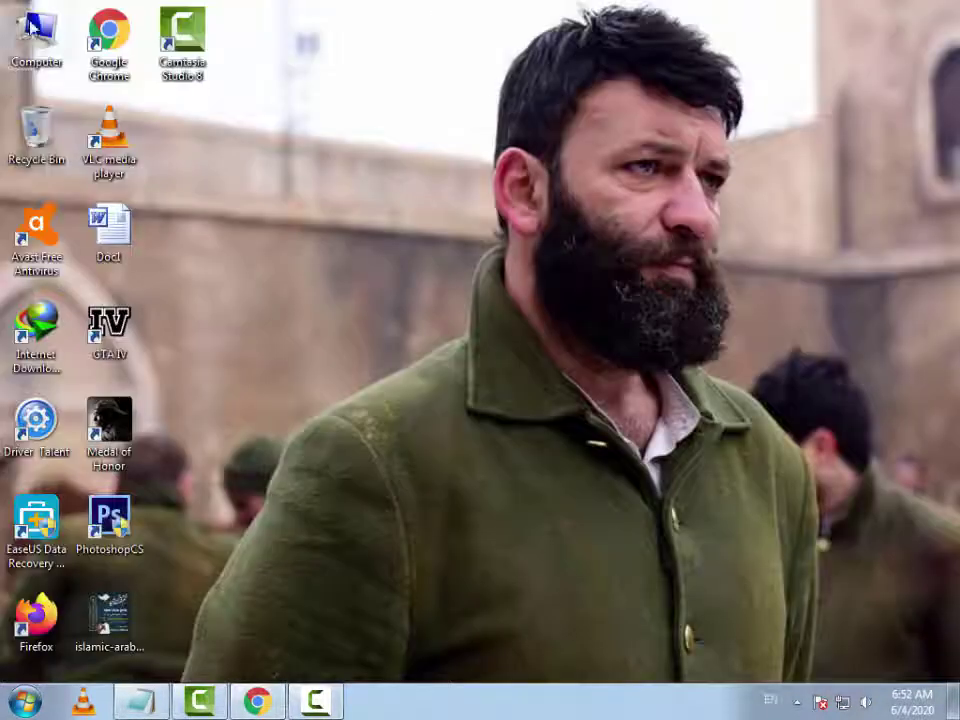
- Open the Compressed folder inside Downloads in Windows Explorer
{"action": "double_click", "coordinate": [45, 55]}
{"action": "left_click", "coordinate": [72, 143]}
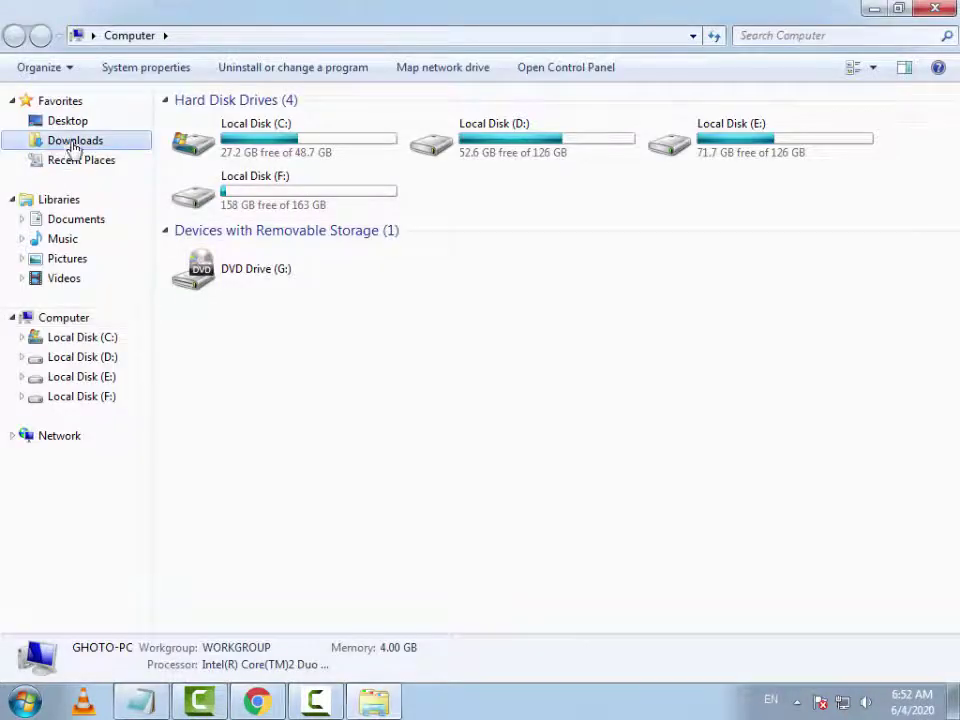
{"action": "left_click", "coordinate": [237, 172]}
{"action": "double_click", "coordinate": [237, 172]}
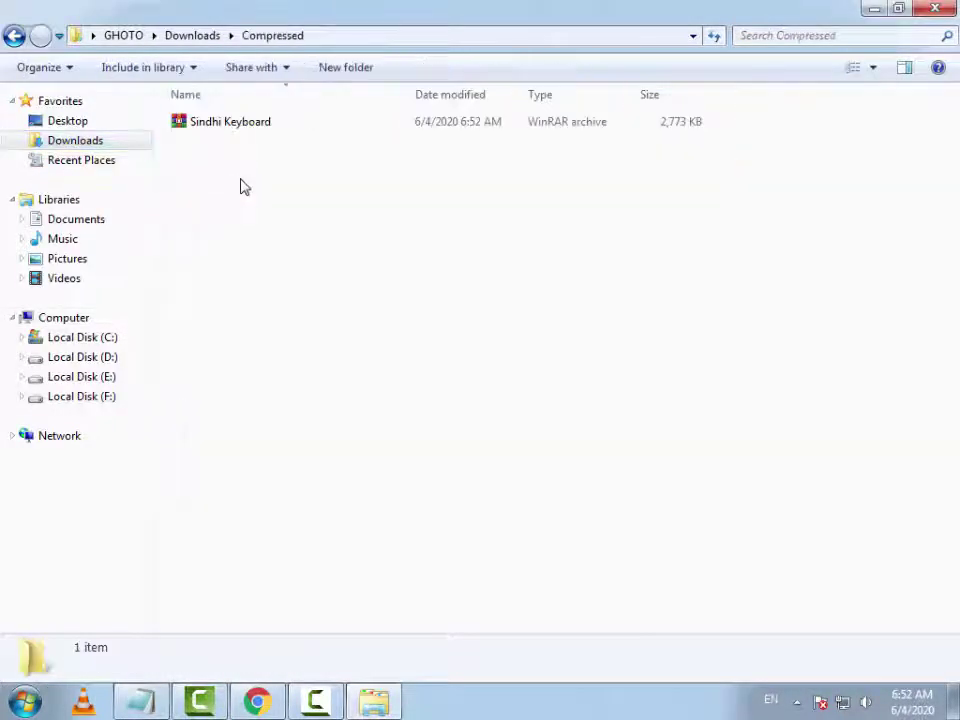
{"action": "left_click", "coordinate": [213, 125]}
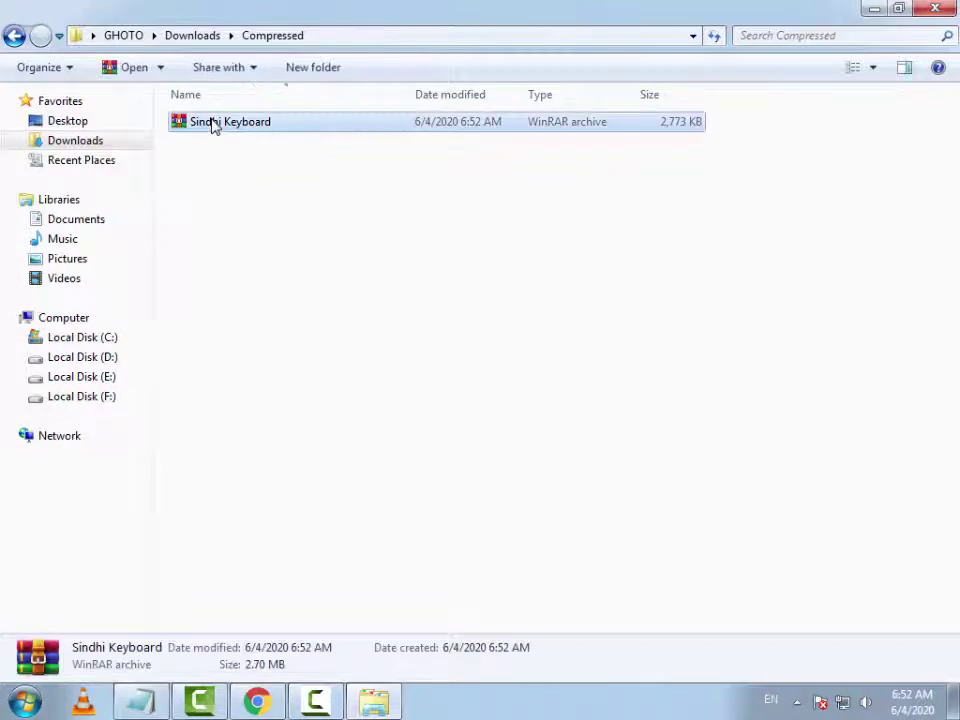
{"action": "right_click", "coordinate": [213, 125]}
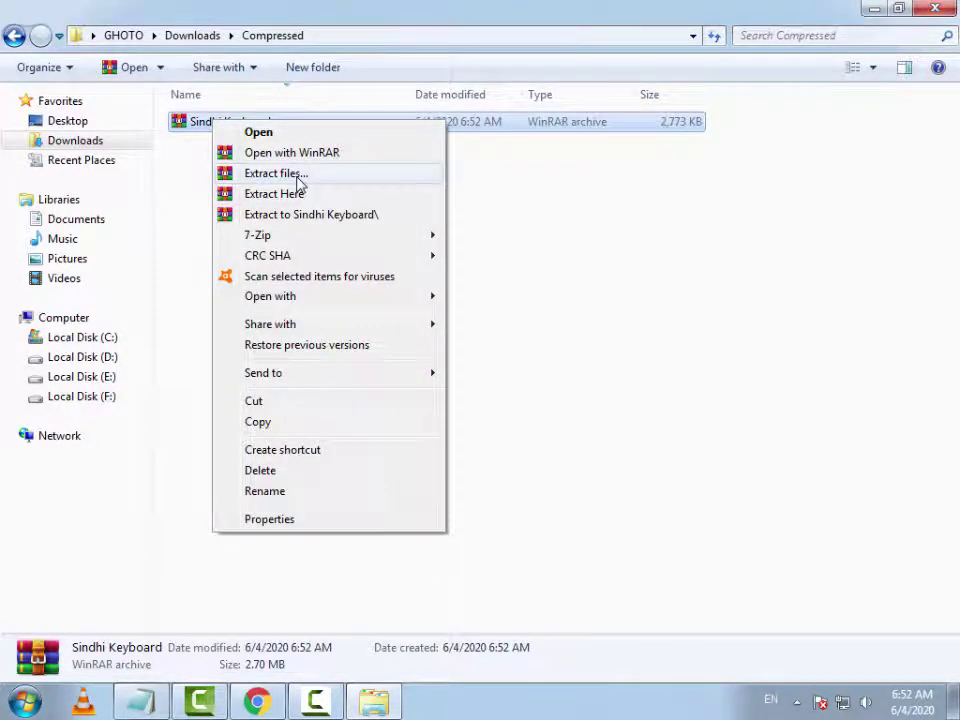
{"action": "left_click", "coordinate": [297, 178]}
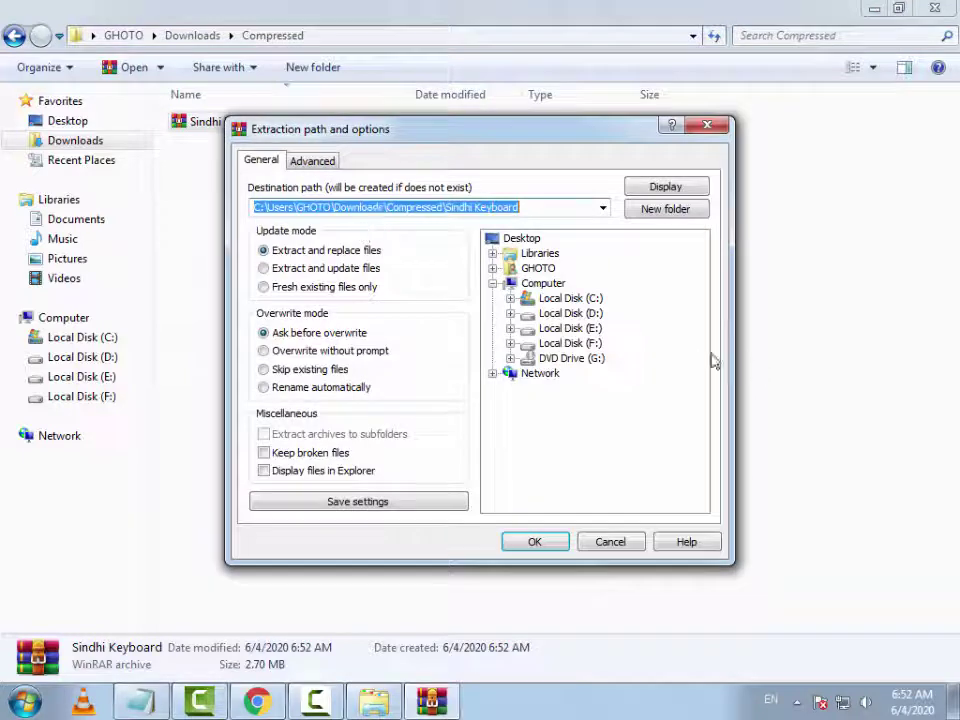
{"action": "left_click", "coordinate": [707, 125]}
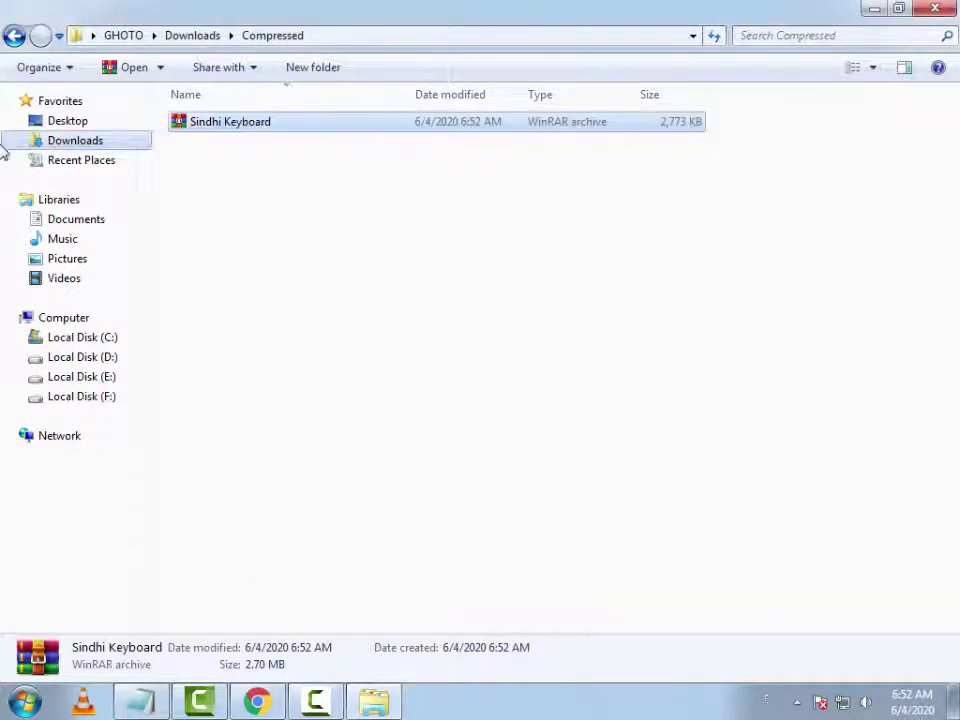
- Extract the Sindhi Keyboard archive directly into the Compressed folder and open the extracted Sindhi Keyboard folder
{"action": "right_click", "coordinate": [195, 126]}
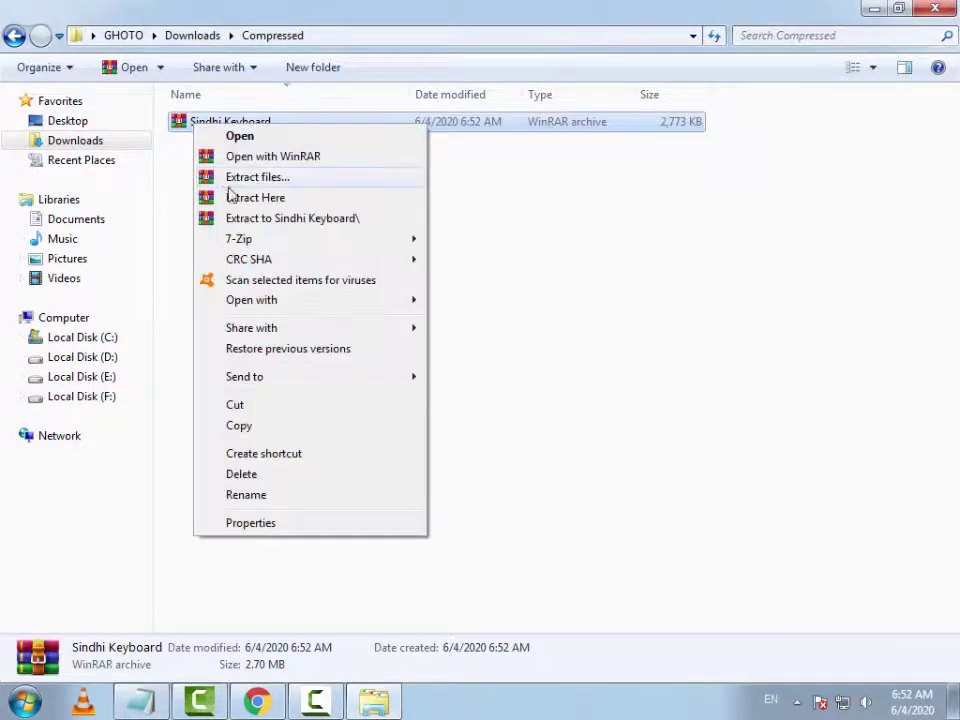
{"action": "left_click", "coordinate": [232, 199]}
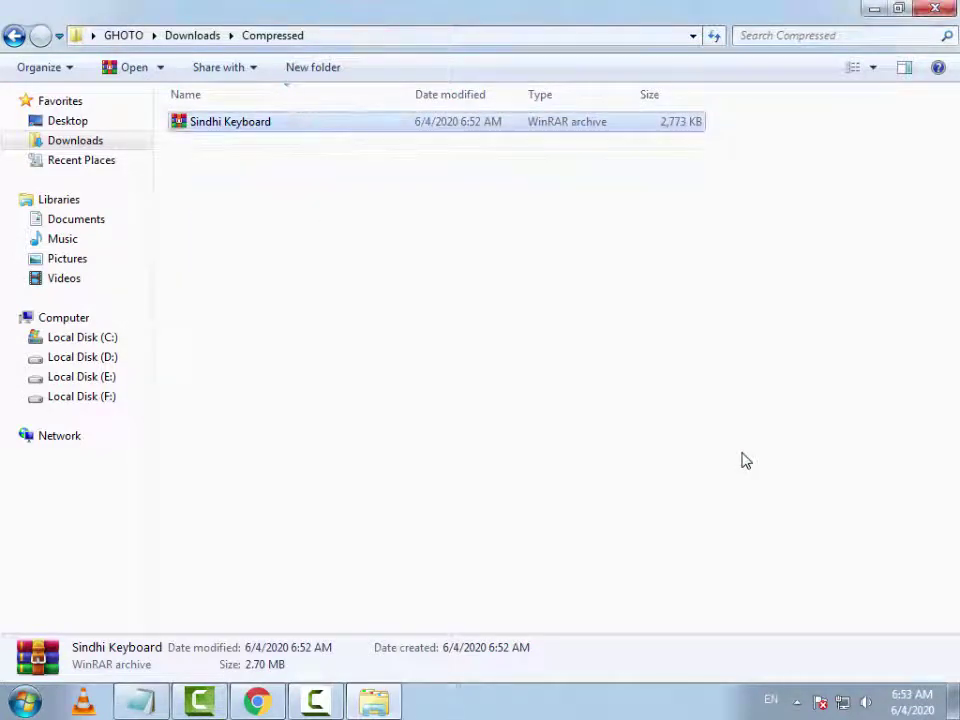
{"action": "double_click", "coordinate": [237, 147]}
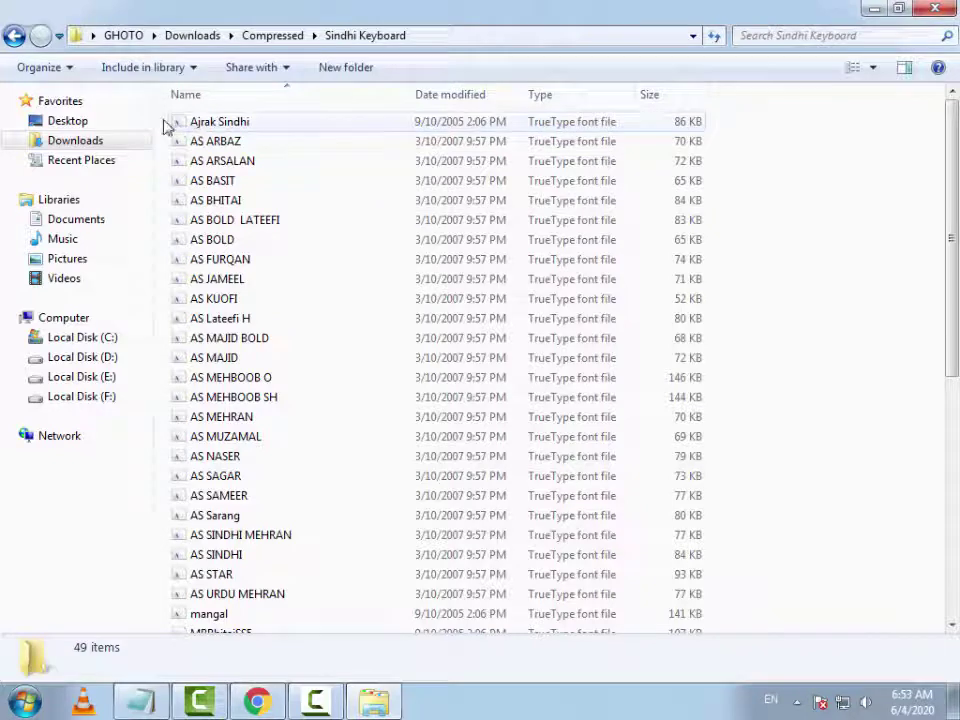
{"action": "left_click_drag", "start_coordinate": [166, 126], "coordinate": [289, 553]}
{"action": "scroll", "coordinate": [289, 553], "scroll_direction": "down", "scroll_amount": 8}
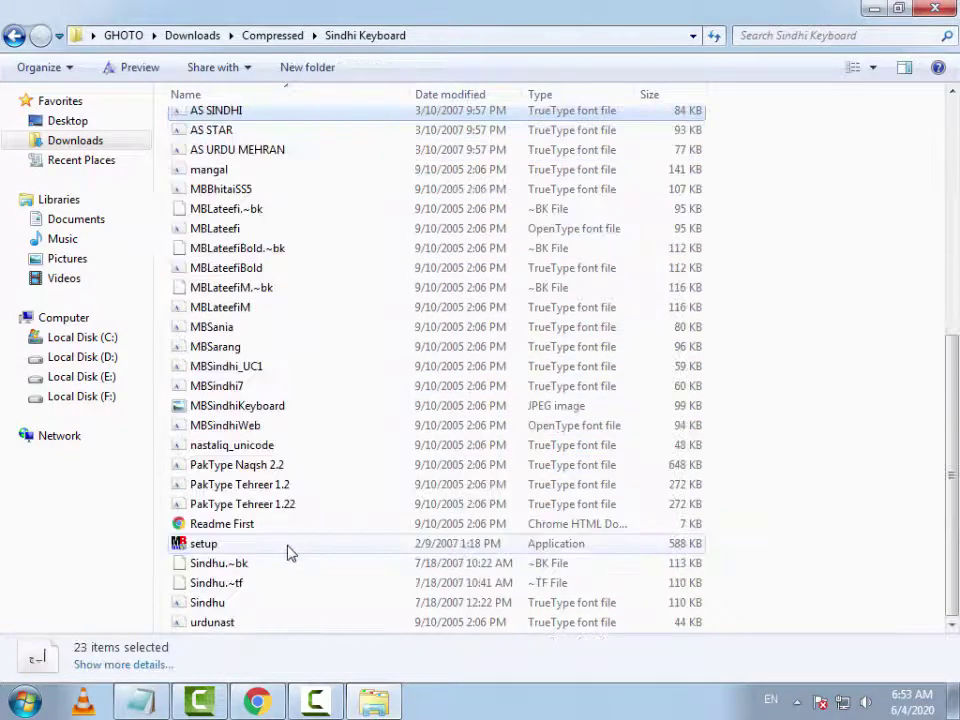
{"action": "scroll", "coordinate": [288, 548], "scroll_direction": "up", "scroll_amount": 8}
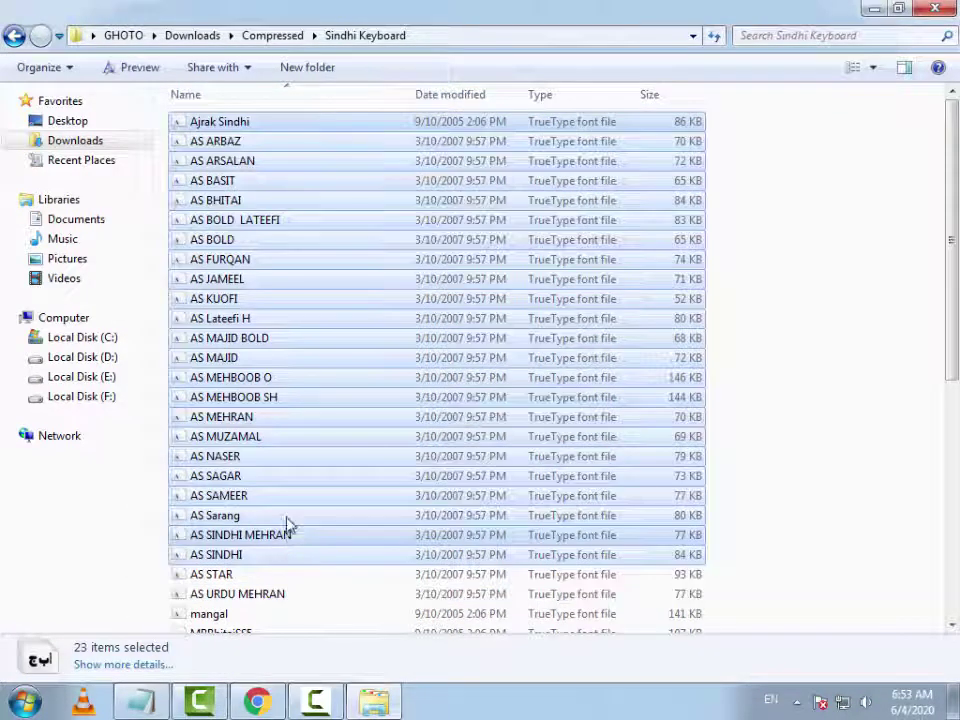
{"action": "left_click", "coordinate": [784, 238]}
- Run the setup application from the Sindhi Keyboard folder and accept the MBSindhi2007 license agreement
{"action": "scroll", "coordinate": [562, 497], "scroll_direction": "down", "scroll_amount": 4}
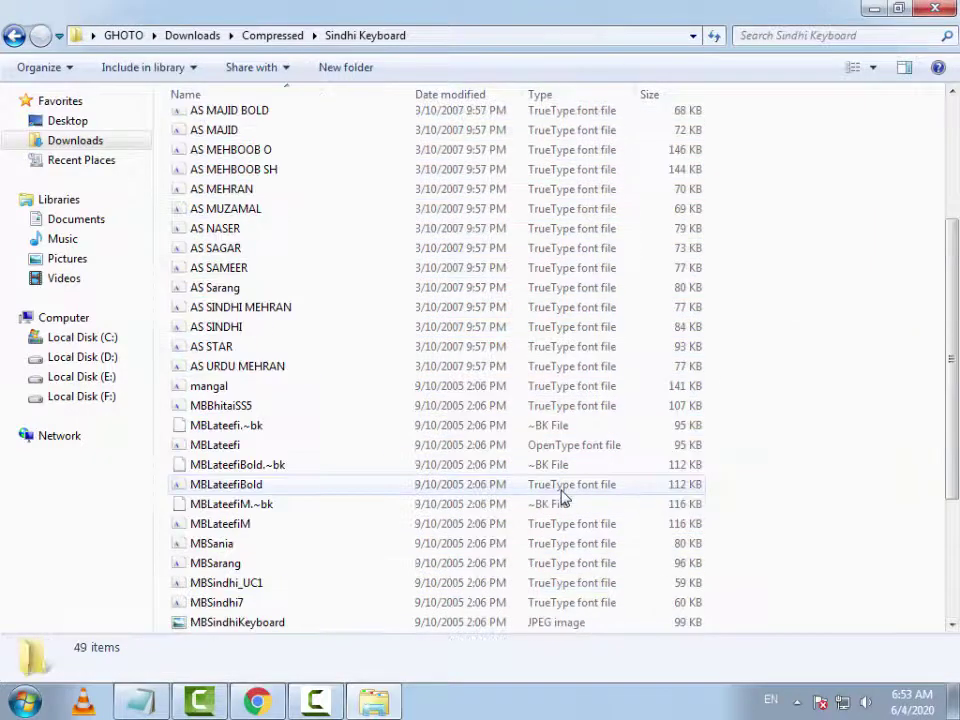
{"action": "scroll", "coordinate": [562, 497], "scroll_direction": "down", "scroll_amount": 4}
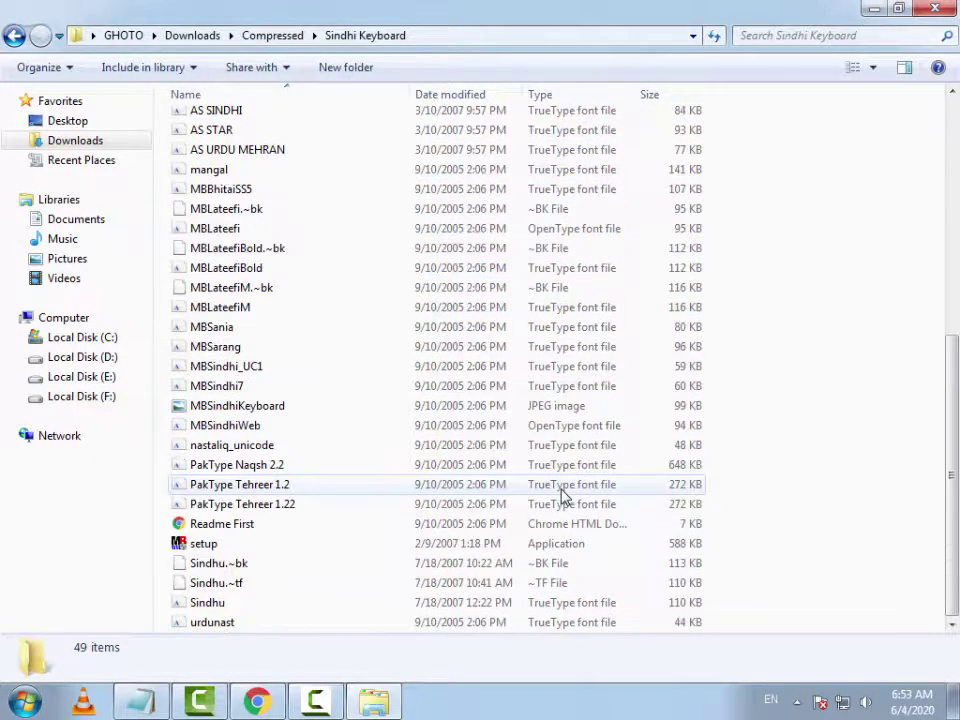
{"action": "left_click", "coordinate": [212, 548]}
{"action": "double_click", "coordinate": [212, 549]}
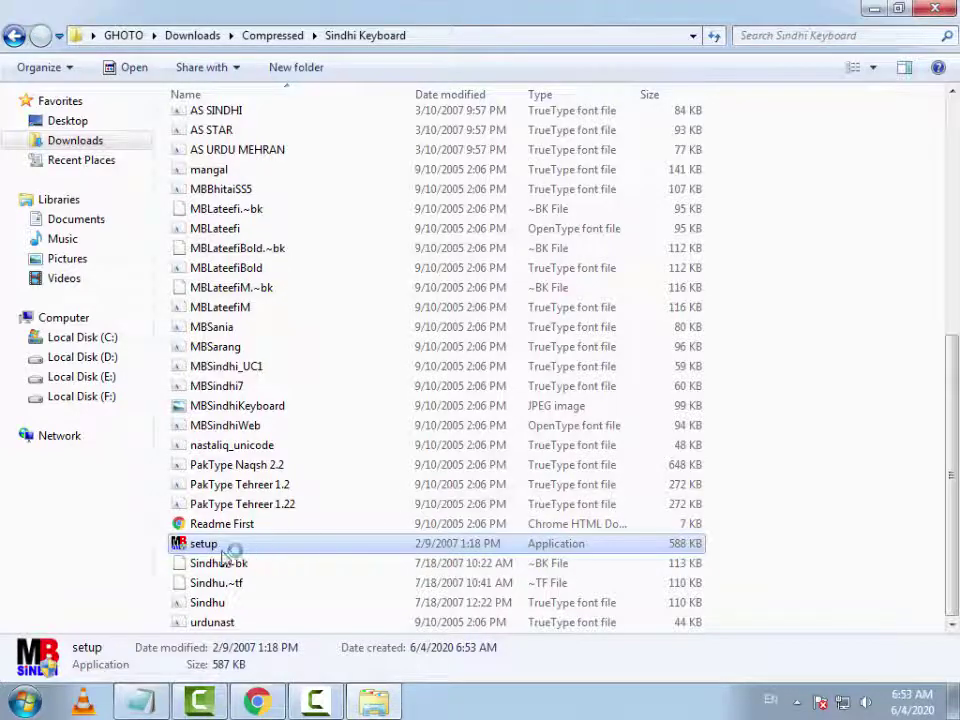
{"action": "left_click", "coordinate": [583, 504]}
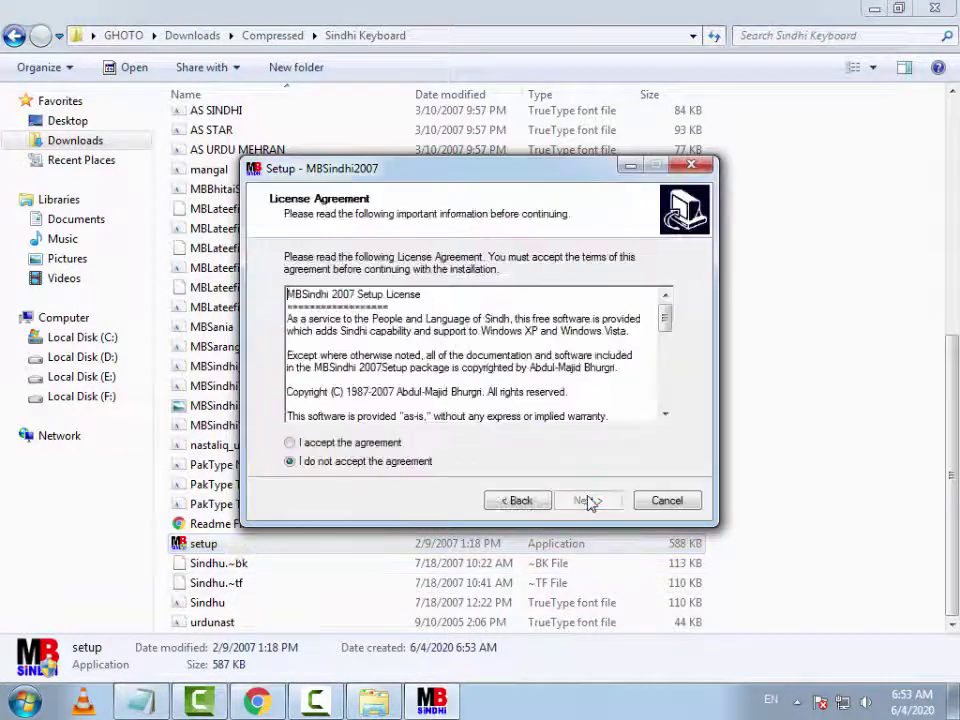
{"action": "left_click", "coordinate": [313, 446]}
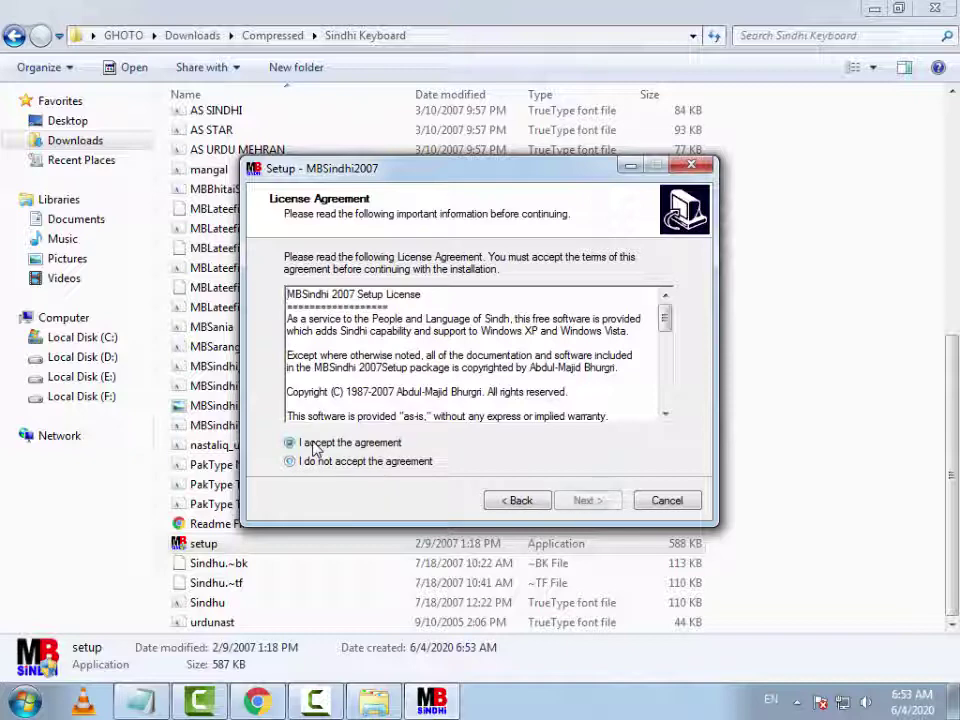
- Continue through the MBSindhi2007 setup wizard's information pages and install the program on the computer
{"action": "left_click", "coordinate": [583, 502]}
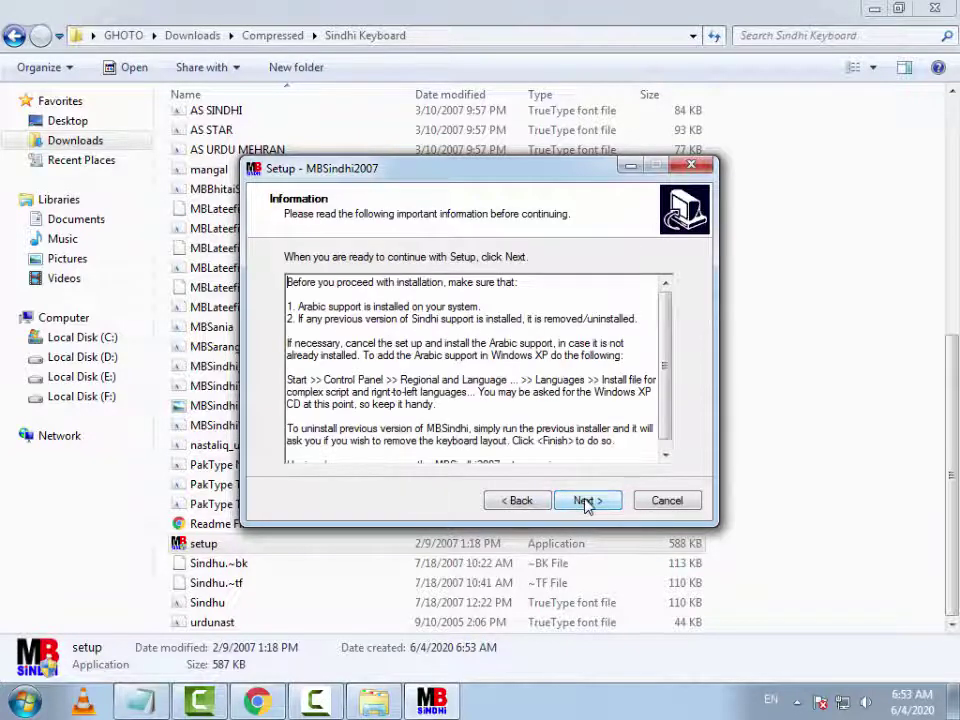
{"action": "left_click", "coordinate": [585, 502]}
{"action": "left_click", "coordinate": [585, 502]}
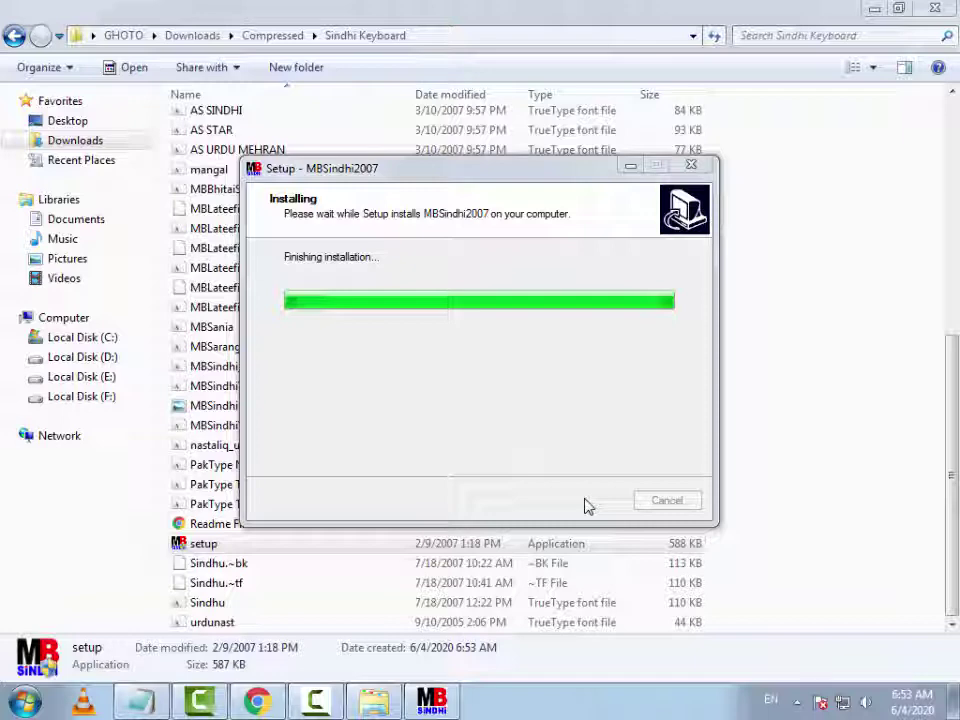
{"action": "left_click", "coordinate": [652, 449]}
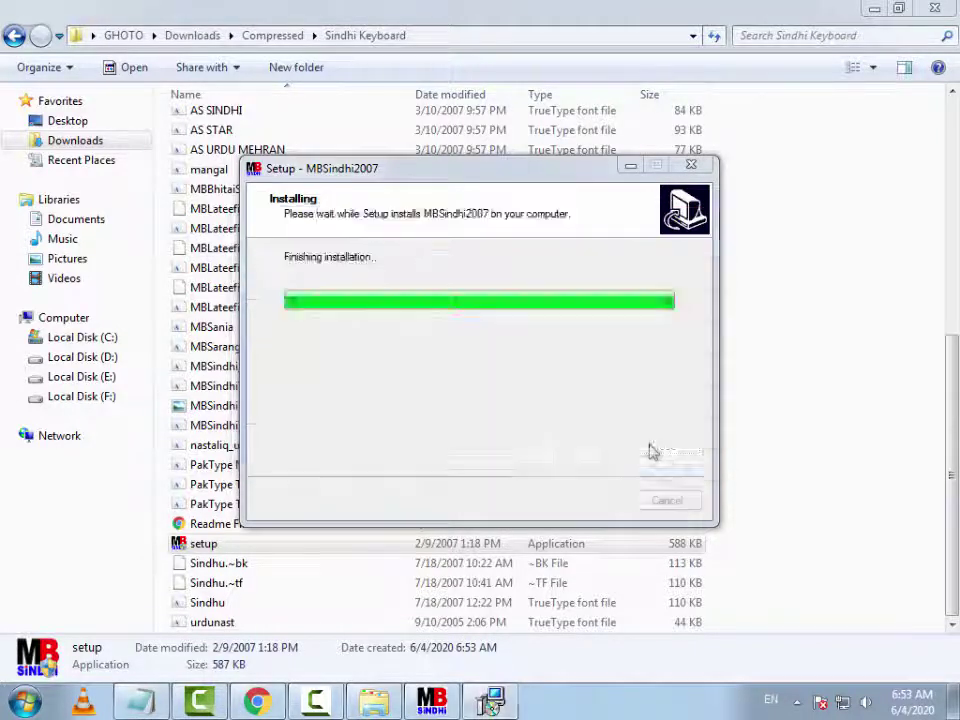
{"action": "left_click", "coordinate": [587, 501]}
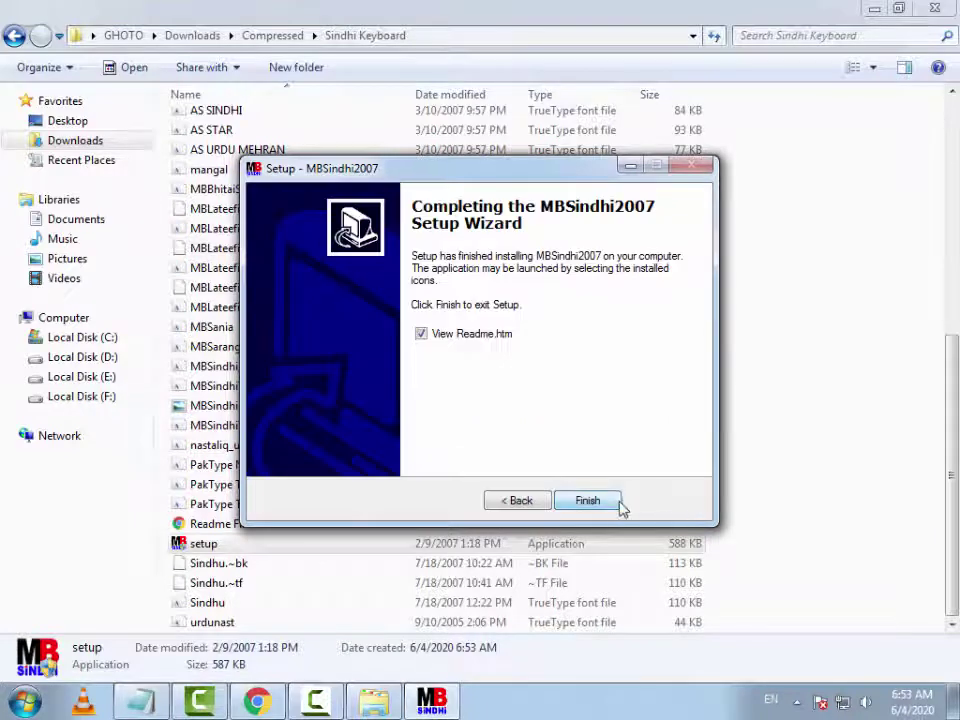
- Finish the setup with View Readme.htm enabled, dismiss the translation popup and highlight the first Sindhi verse on the readme page
{"action": "left_click", "coordinate": [618, 506]}
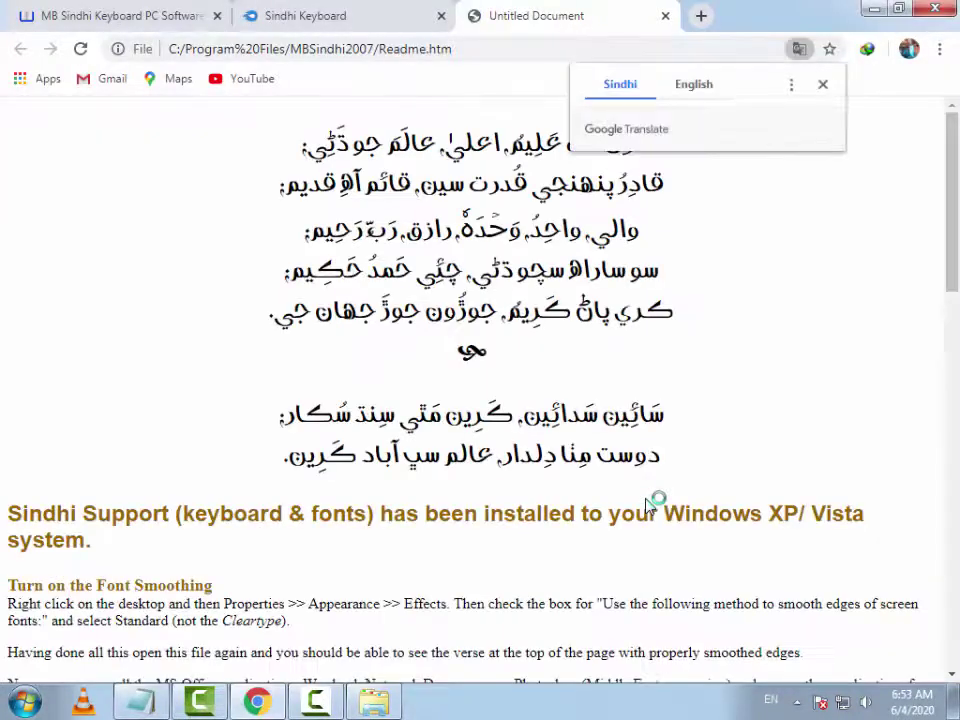
{"action": "left_click", "coordinate": [819, 88]}
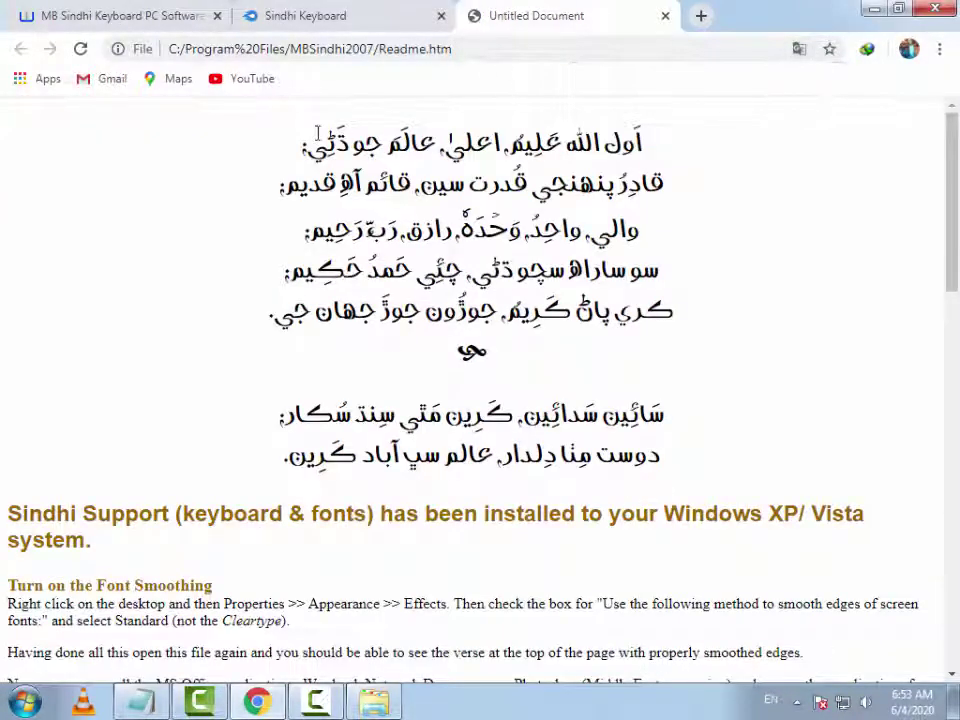
{"action": "left_click_drag", "start_coordinate": [301, 145], "coordinate": [508, 349]}
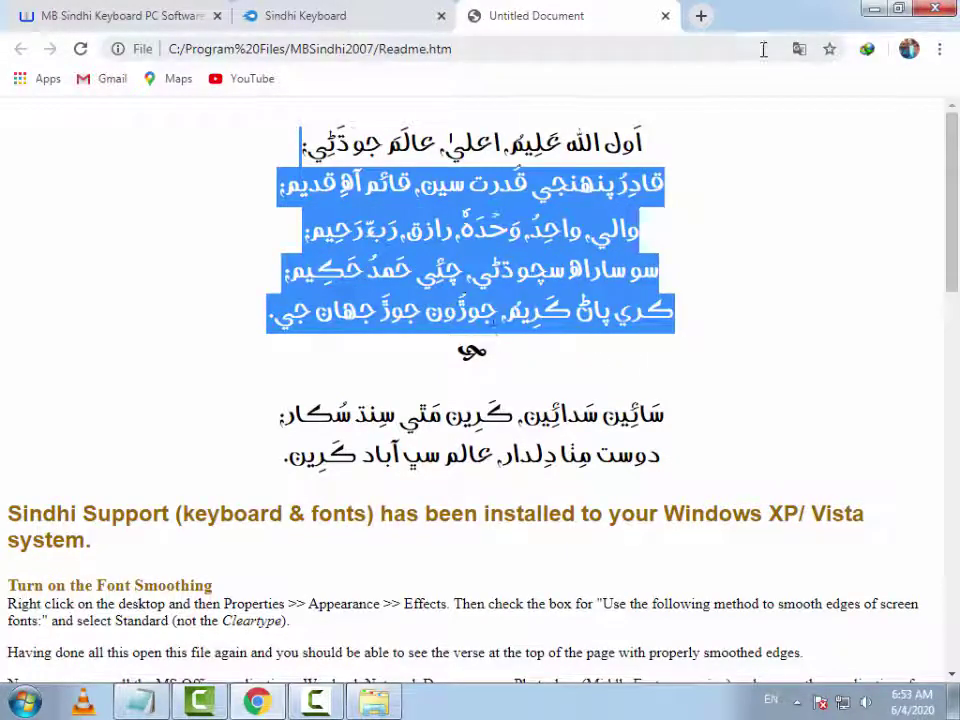
- Open a blank document in Microsoft Word and switch the input language to Persian
{"action": "left_click", "coordinate": [22, 702]}
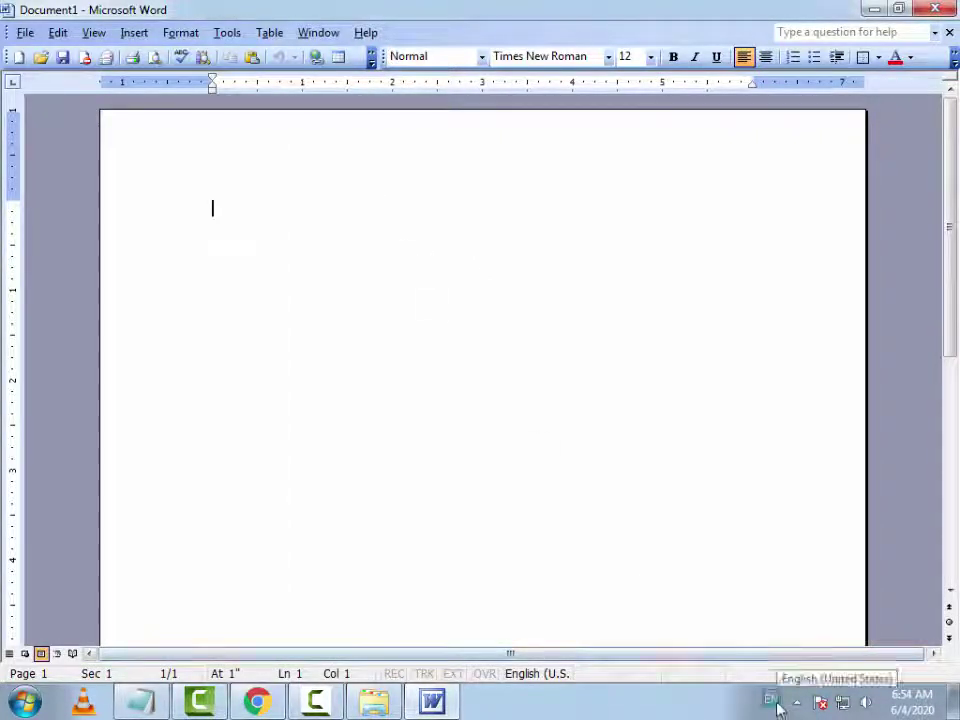
{"action": "left_click", "coordinate": [772, 701]}
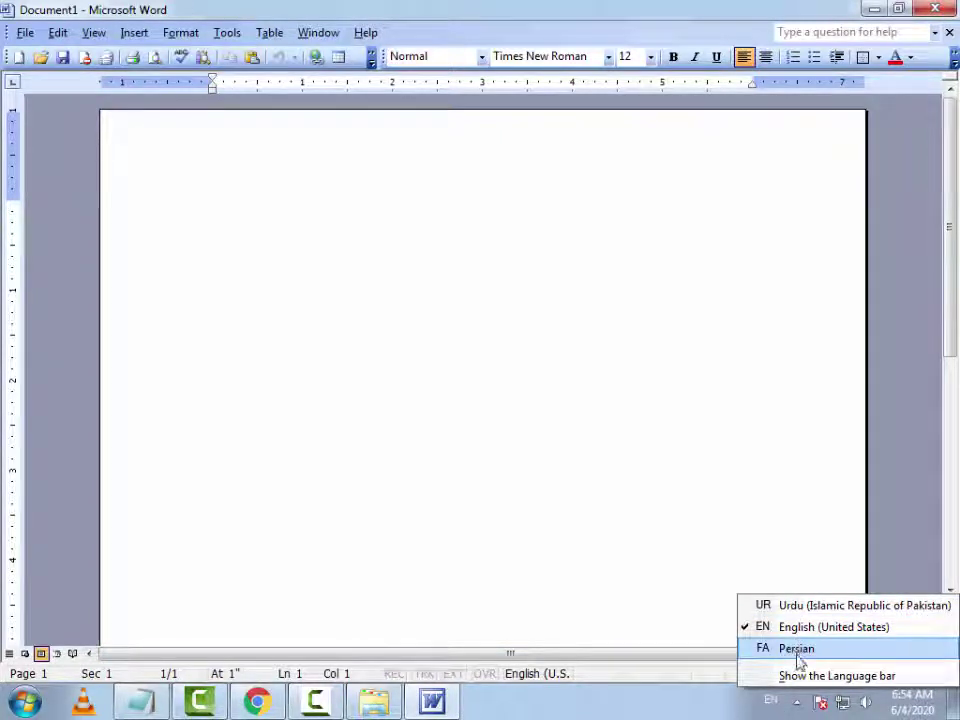
{"action": "left_click", "coordinate": [798, 654]}
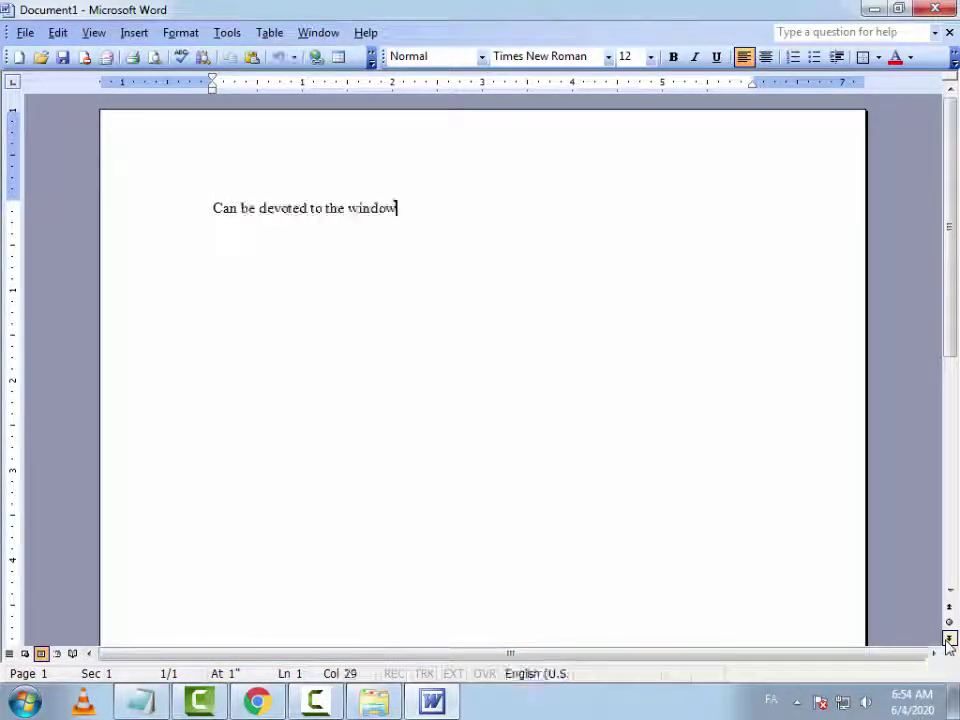
- Try typing the word مان with the Persian input language and erase all text from the document
{"action": "key", "text": "alt+shift"}
{"action": "type", "text": "ن"}
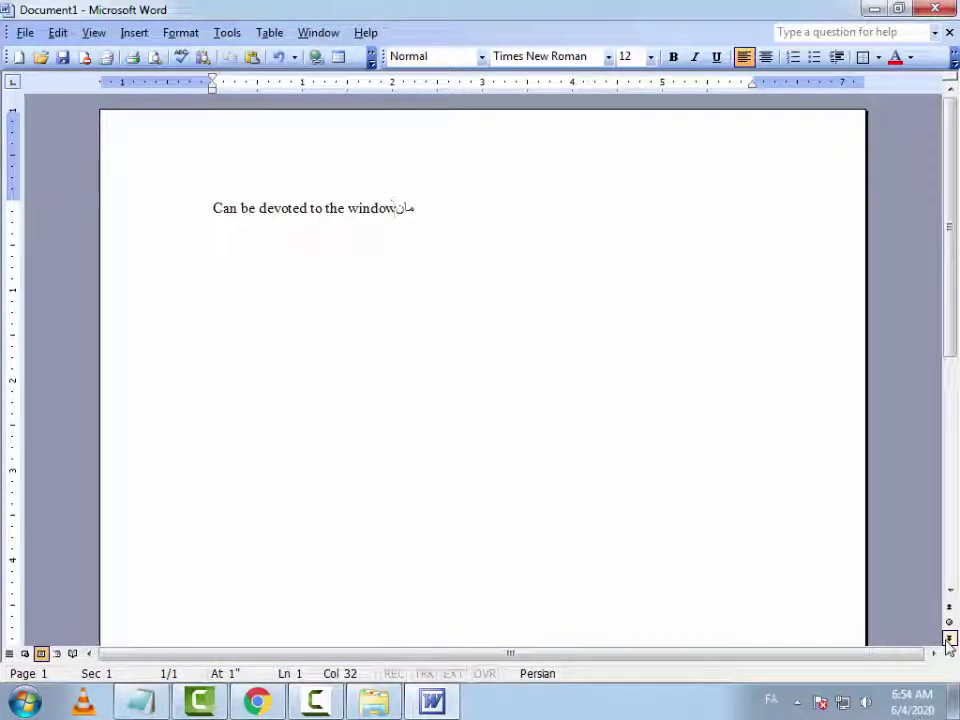
{"action": "key", "text": "BackSpace"}
{"action": "key", "text": "BackSpace"}
{"action": "key", "text": "BackSpace"}
{"action": "key", "text": "BackSpace"}
{"action": "key", "text": "BackSpace"}
{"action": "key", "text": "BackSpace"}
{"action": "key", "text": "BackSpace"}
{"action": "key", "text": "BackSpace"}
{"action": "key", "text": "BackSpace"}
{"action": "key", "text": "BackSpace"}
{"action": "key", "text": "BackSpace"}
{"action": "key", "text": "BackSpace"}
{"action": "key", "text": "BackSpace"}
{"action": "key", "text": "BackSpace"}
{"action": "key", "text": "BackSpace"}
{"action": "key", "text": "BackSpace"}
{"action": "key", "text": "BackSpace"}
{"action": "key", "text": "BackSpace"}
{"action": "key", "text": "BackSpace"}
{"action": "key", "text": "BackSpace"}
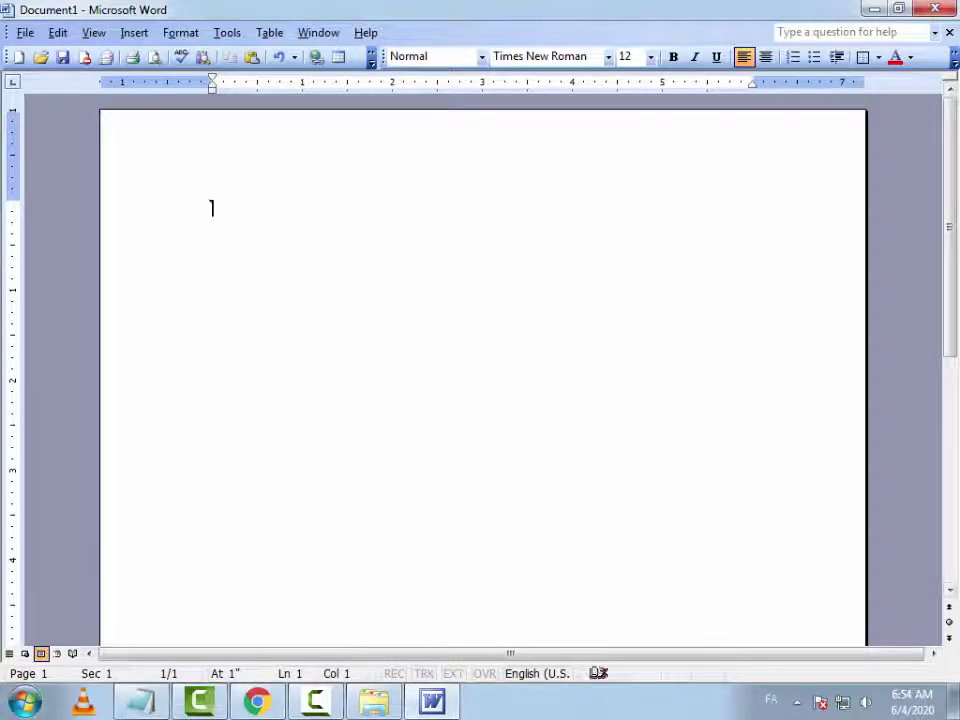
- Delete the stray text "Qualities and low" and set the font size to 26 in the empty document
{"action": "left_click", "coordinate": [647, 58]}
{"action": "left_click", "coordinate": [650, 58]}
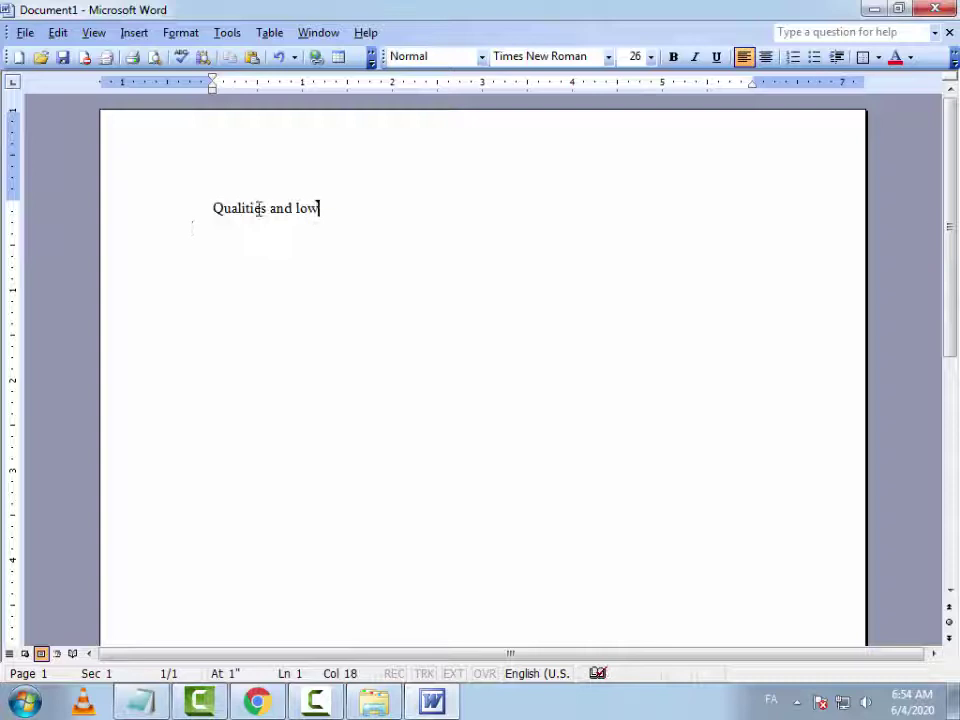
{"action": "double_click", "coordinate": [258, 209]}
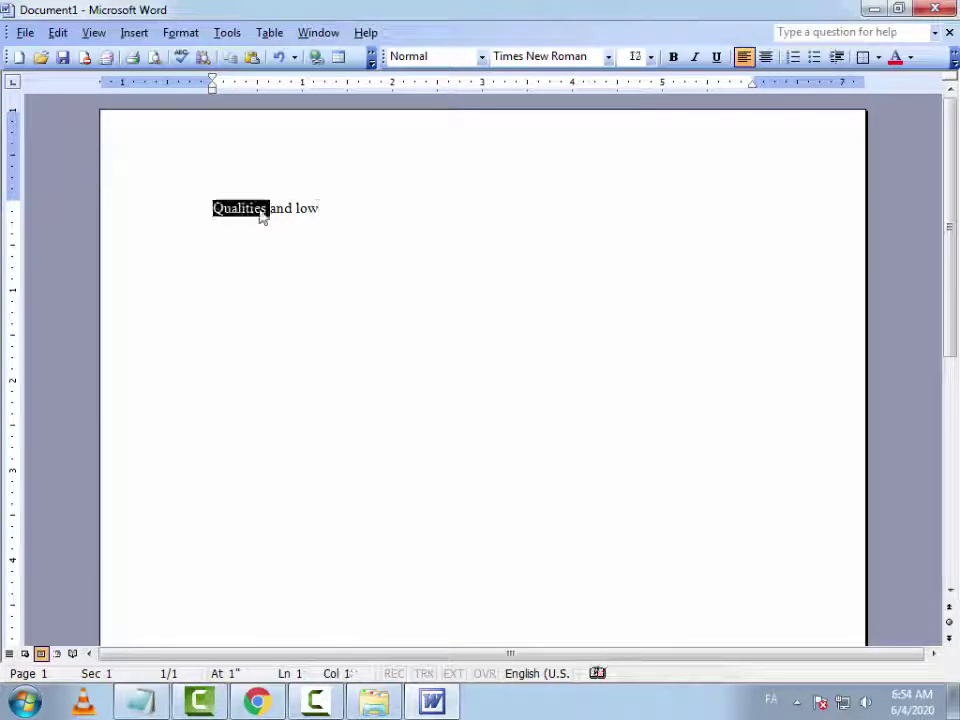
{"action": "left_click", "coordinate": [260, 217]}
{"action": "key", "text": "Delete"}
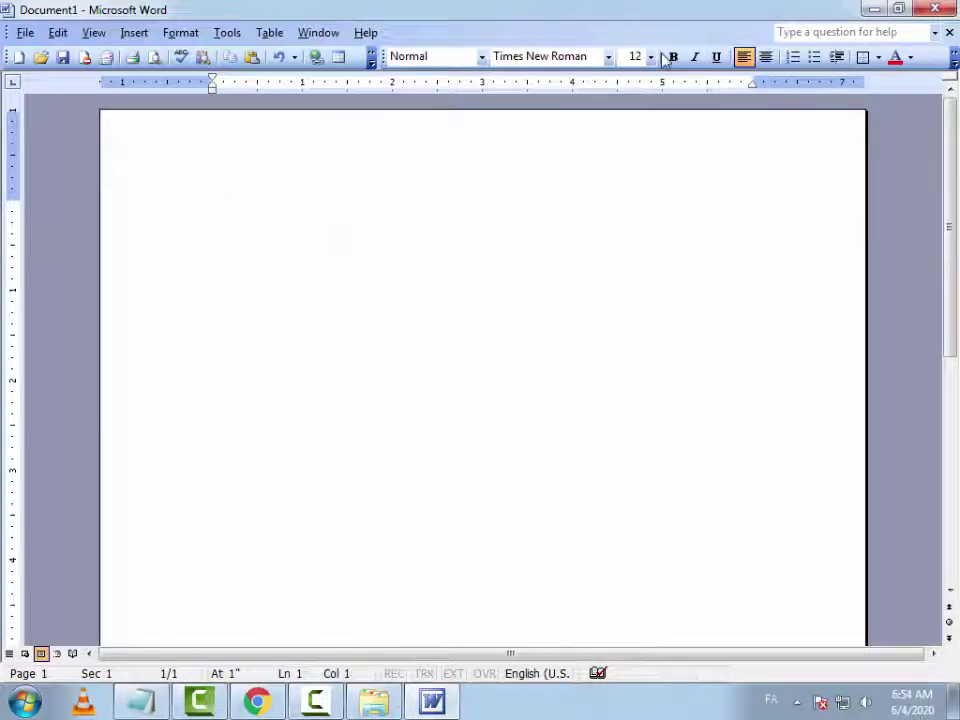
{"action": "left_click", "coordinate": [650, 57]}
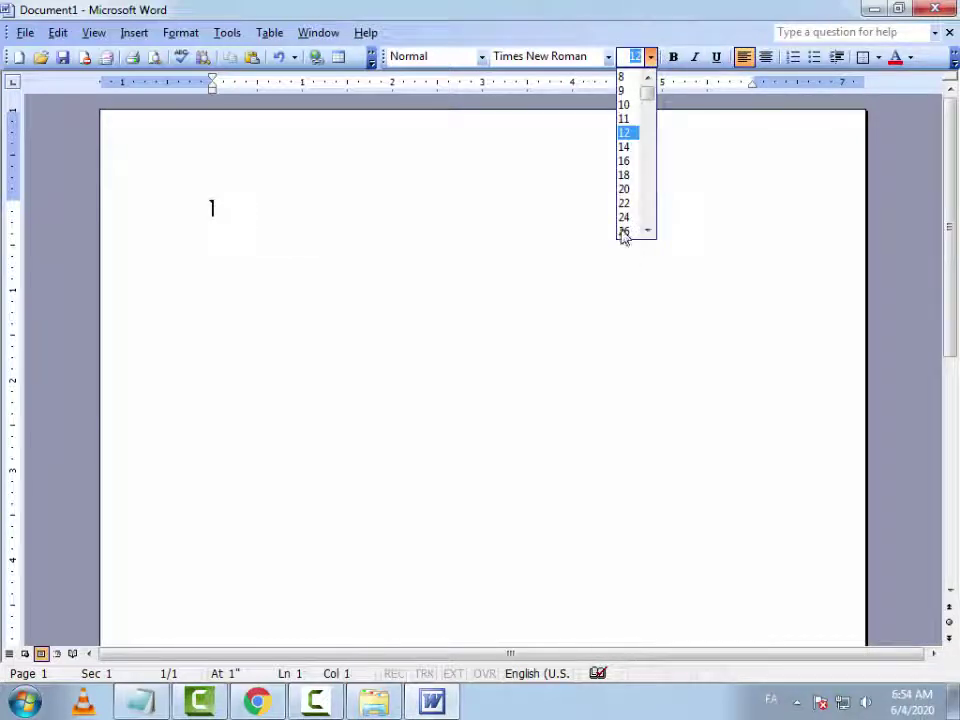
{"action": "left_click", "coordinate": [622, 232]}
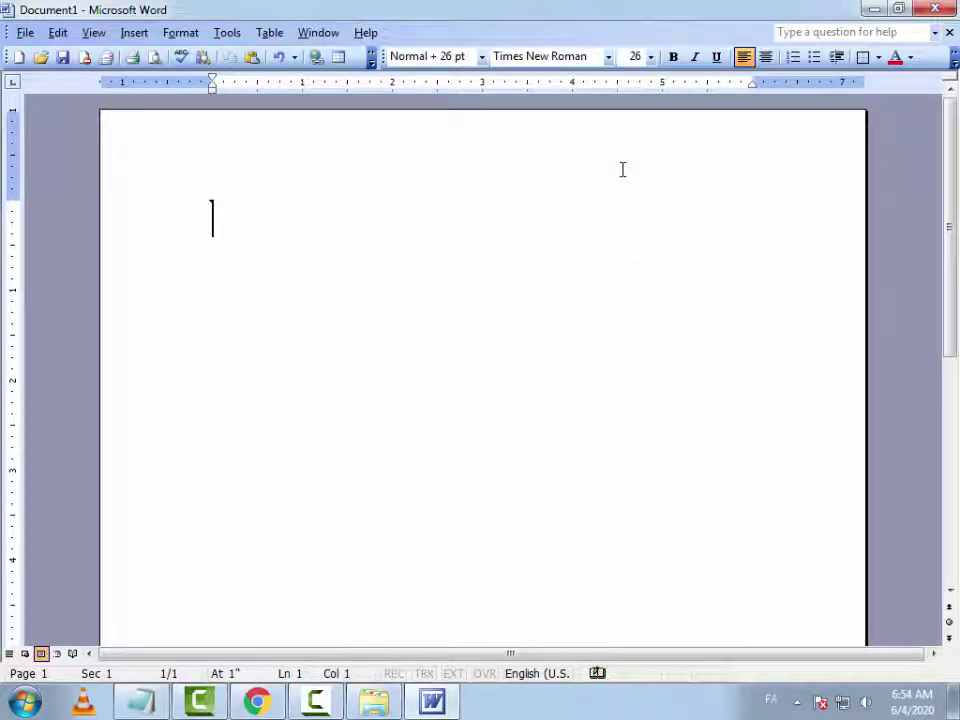
- Write the Sindhi sentence مان سنڌي آهيان on the first line of the document
{"action": "key", "text": "alt+shift"}
{"action": "type", "text": "مان س"}
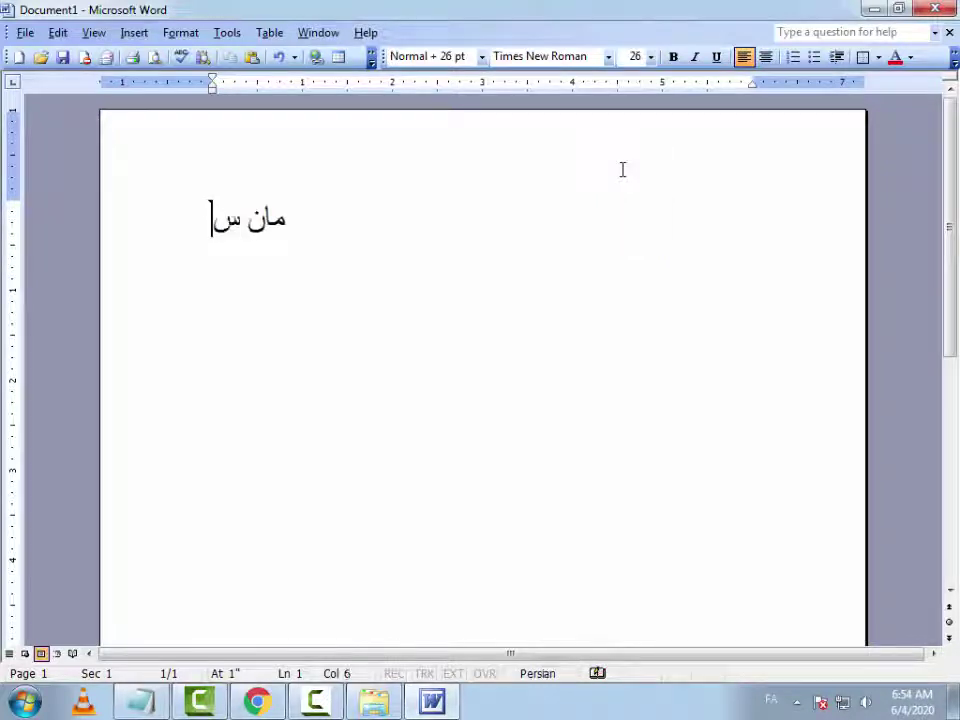
{"action": "type", "text": "نذي"}
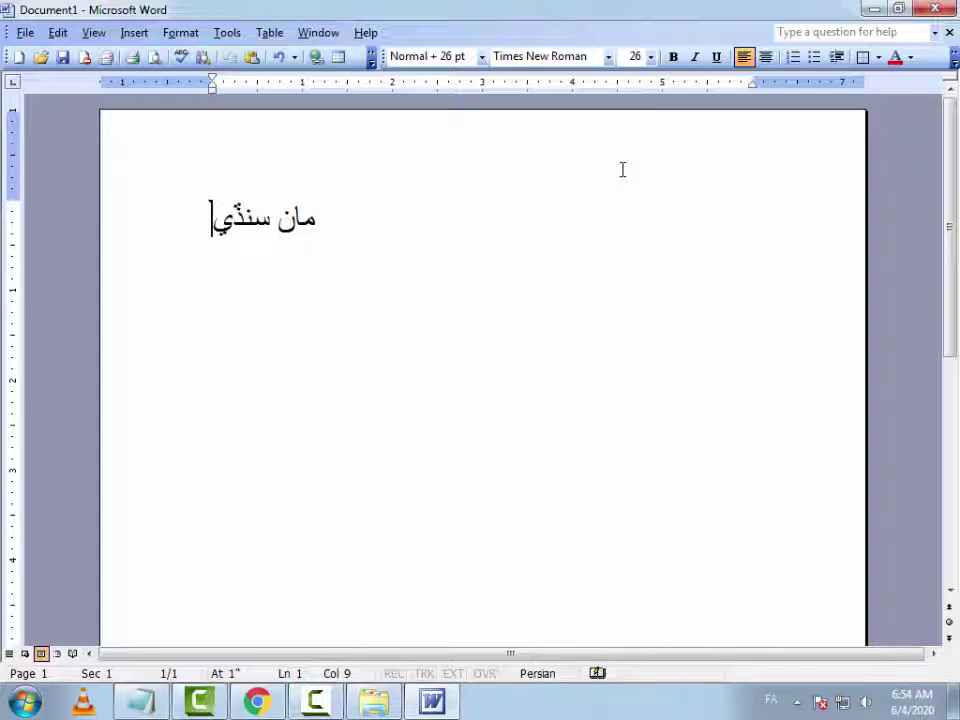
{"action": "key", "text": "BackSpace"}
{"action": "key", "text": "BackSpace"}
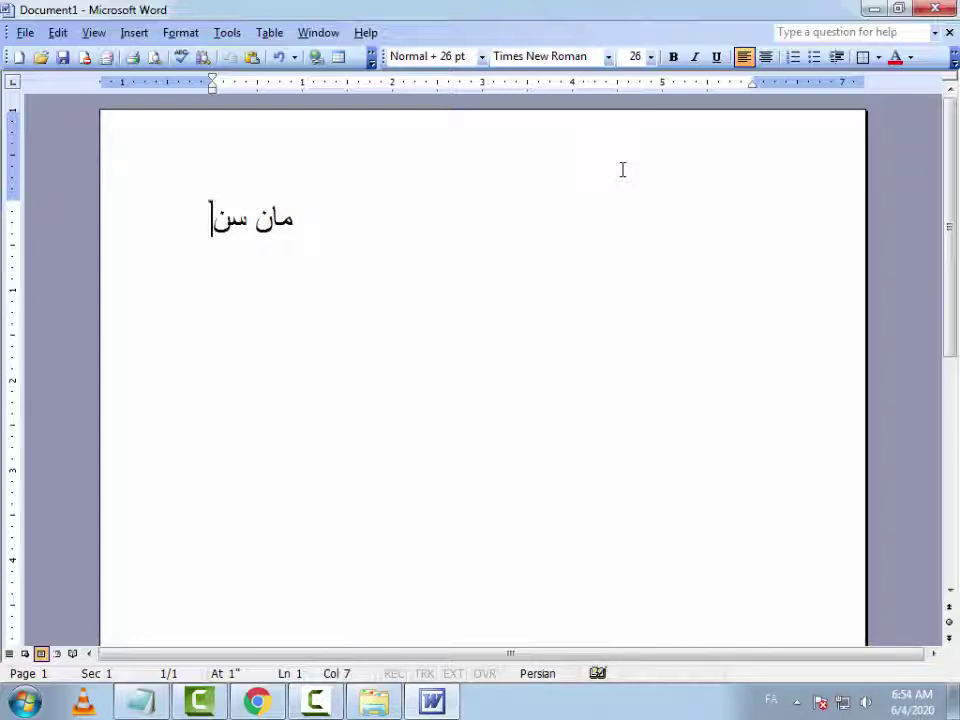
{"action": "type", "text": "ذ"}
{"action": "key", "text": "BackSpace"}
{"action": "type", "text": "ذ"}
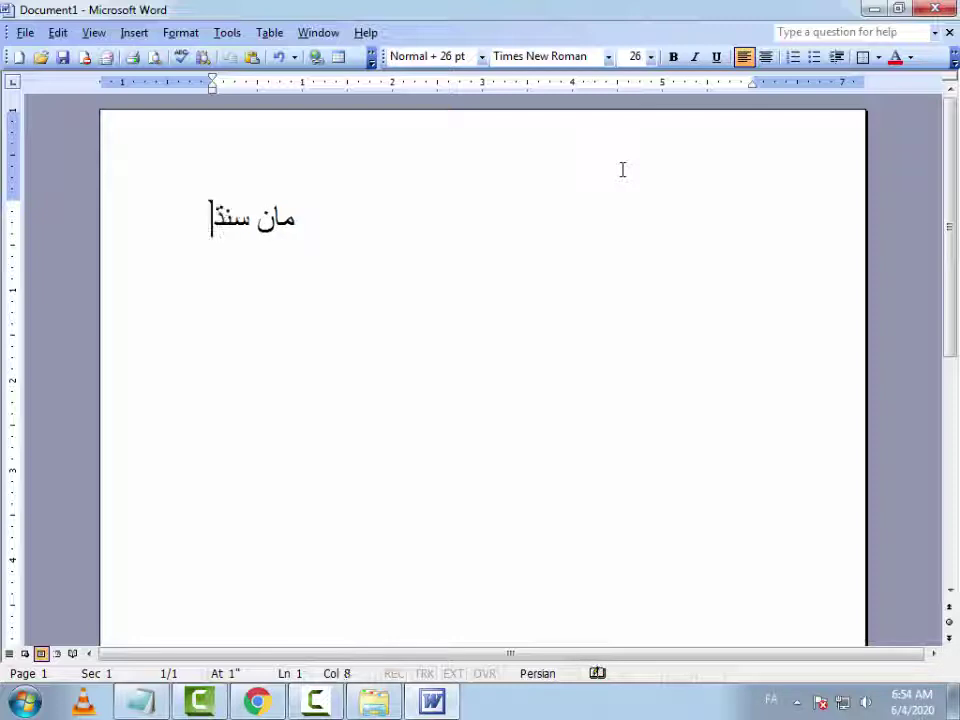
{"action": "type", "text": "ي آ"}
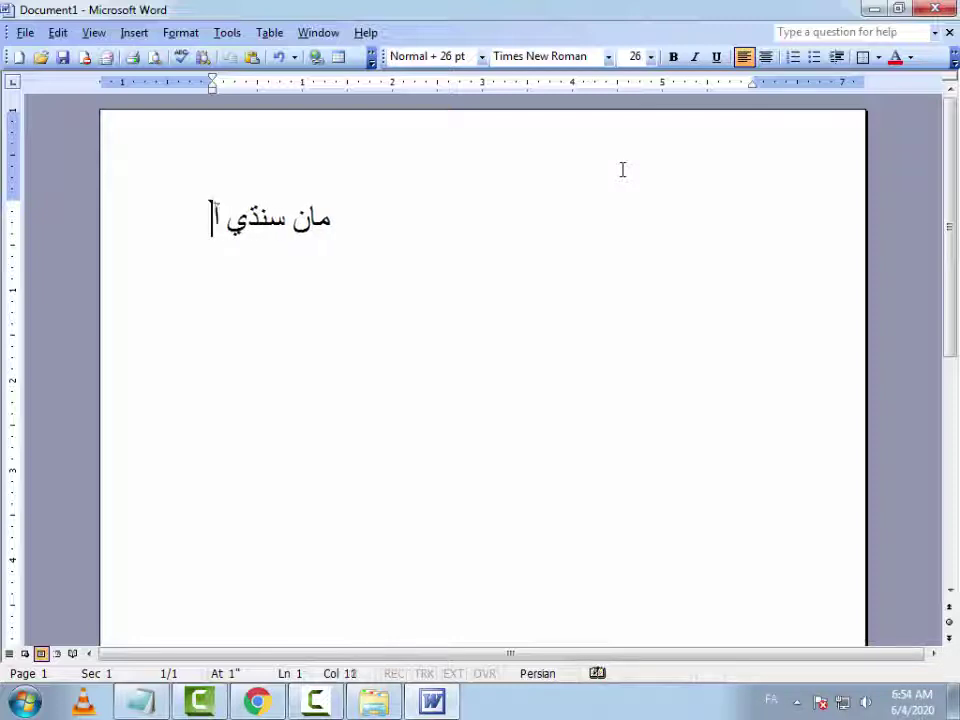
{"action": "type", "text": "هيان"}
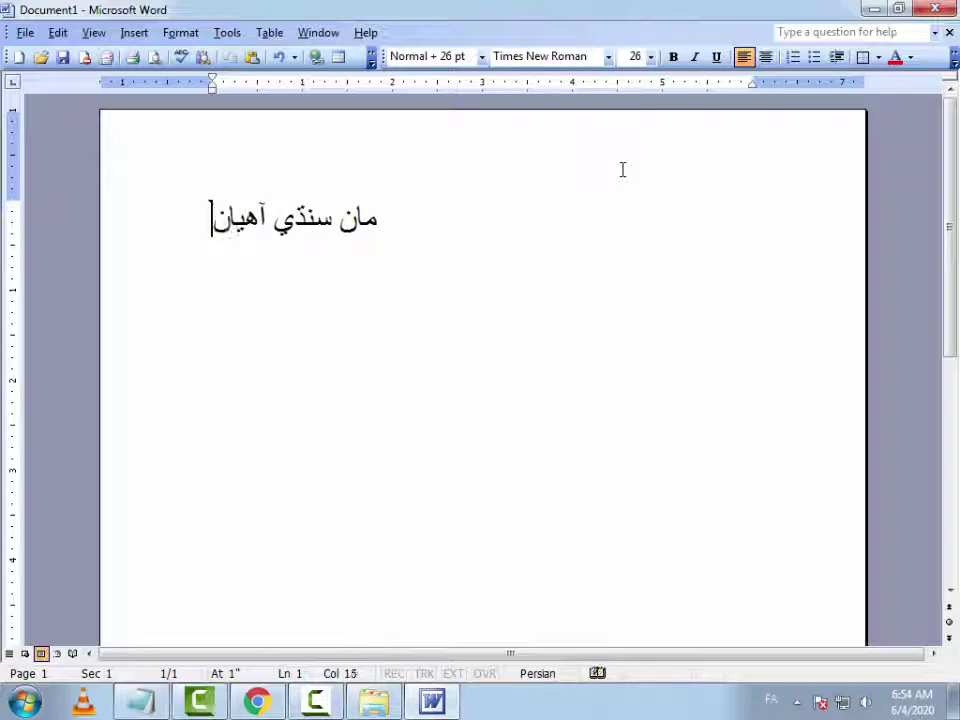
- Try the MB Lateefi and AS ARSALAN fonts on the whole Sindhi sentence, ending with Ajrak Sindhi
{"action": "triple_click", "coordinate": [288, 221]}
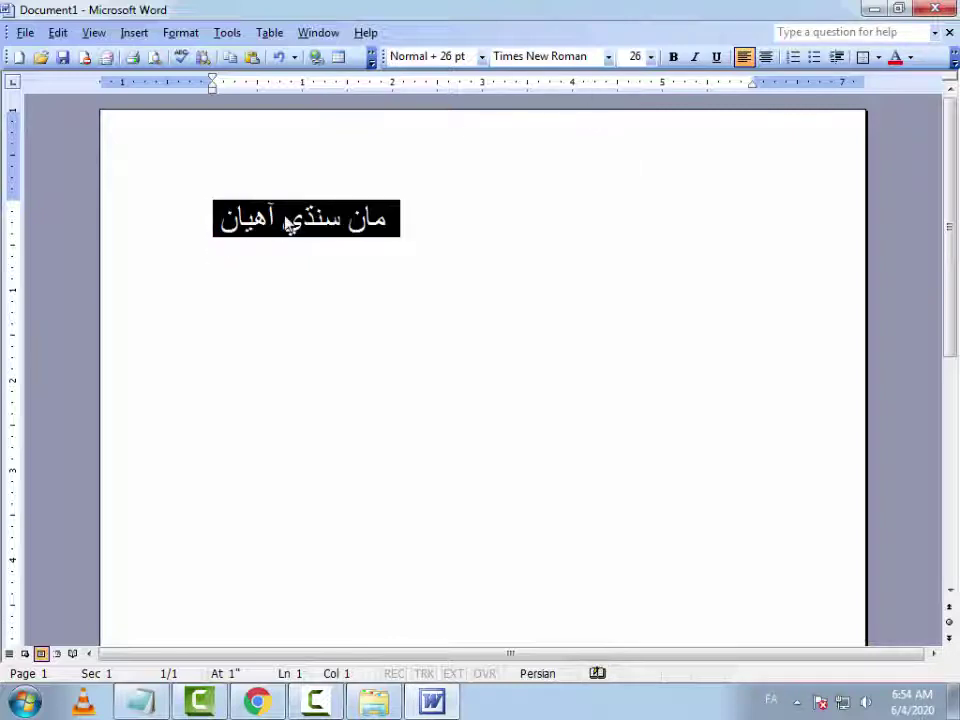
{"action": "left_click", "coordinate": [609, 59]}
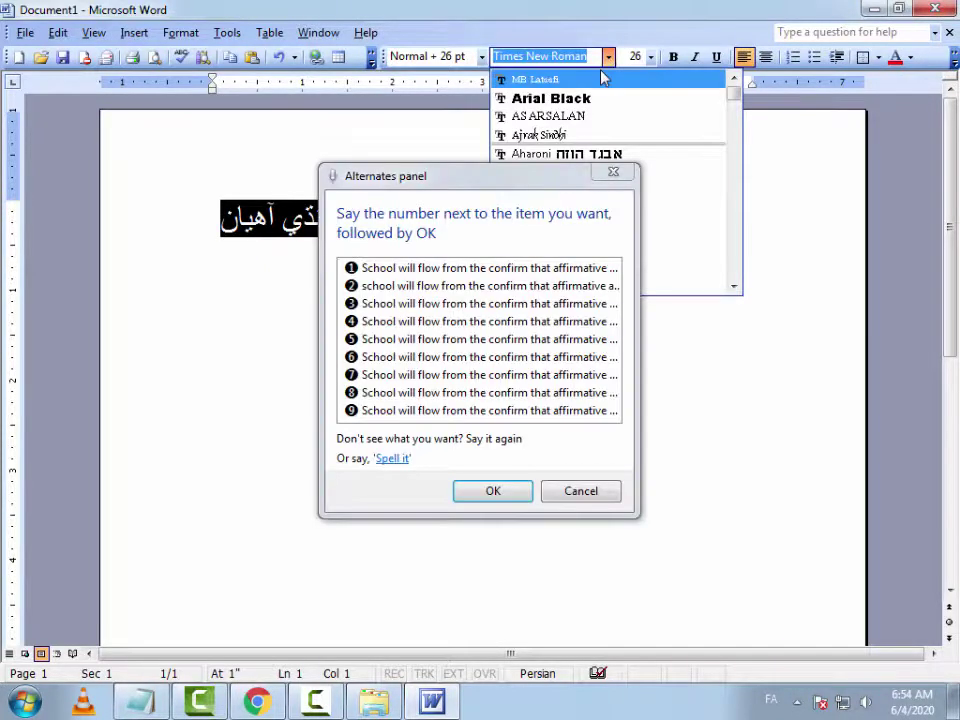
{"action": "left_click", "coordinate": [587, 80]}
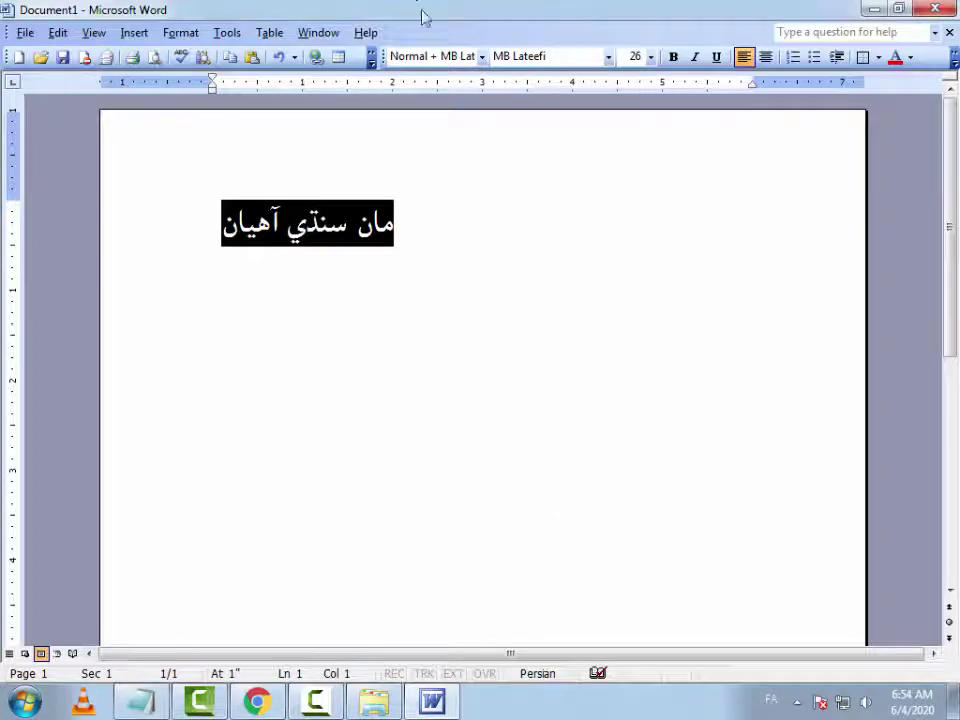
{"action": "left_click", "coordinate": [608, 57]}
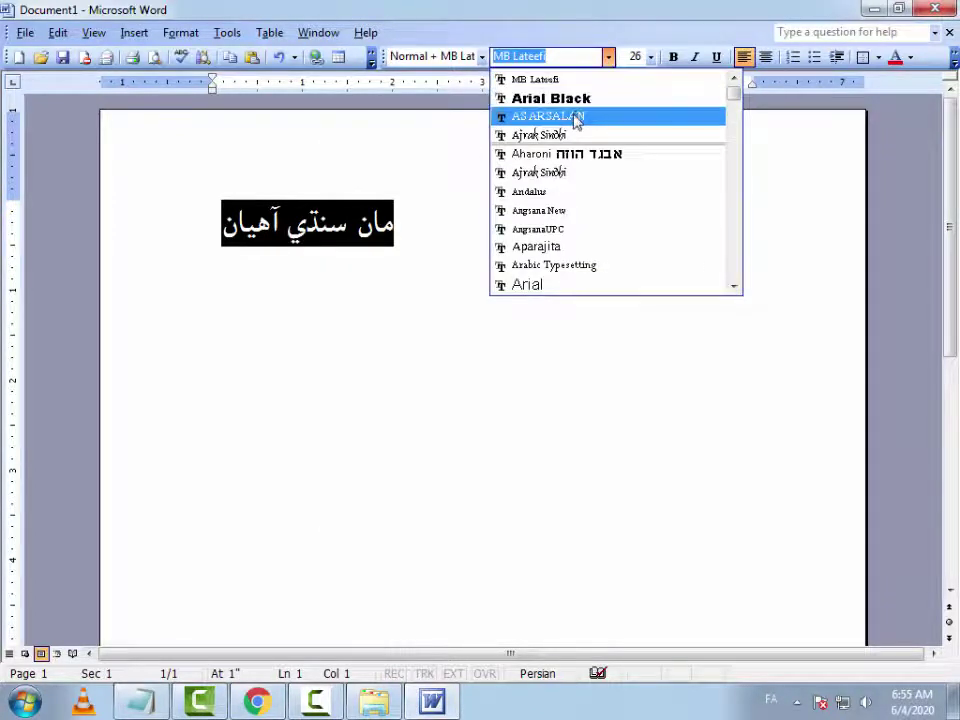
{"action": "left_click", "coordinate": [576, 117]}
{"action": "left_click", "coordinate": [606, 58]}
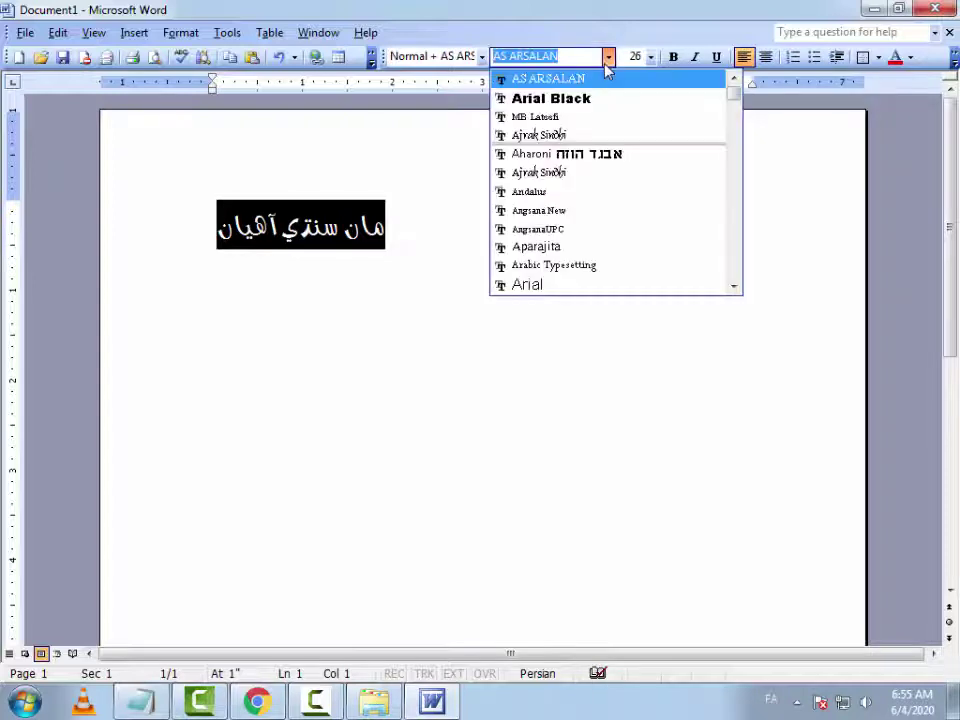
{"action": "left_click", "coordinate": [553, 135]}
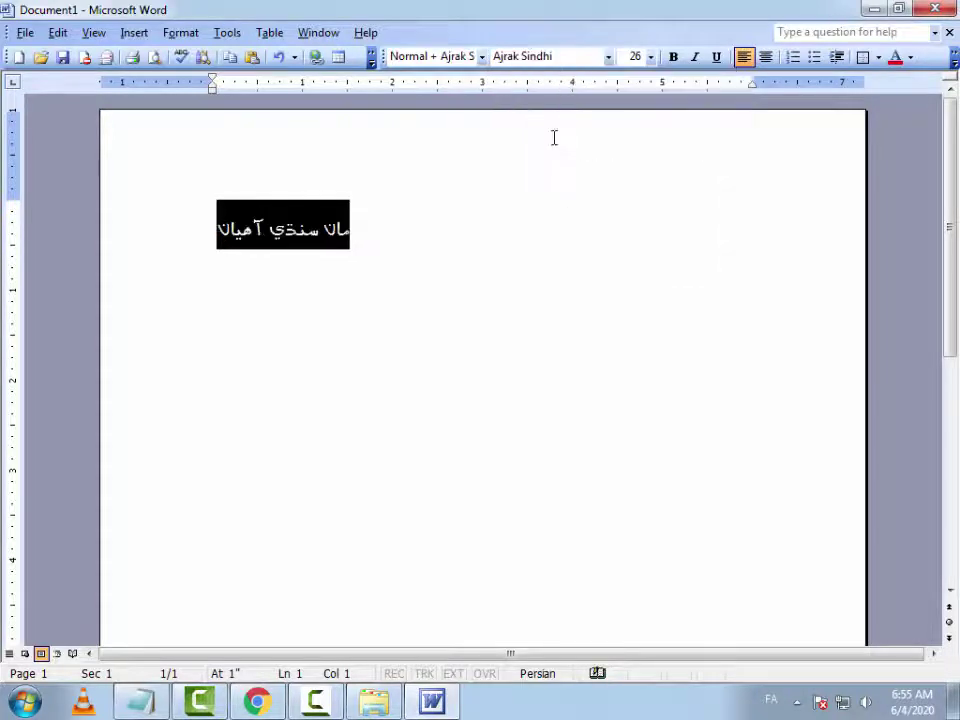
{"action": "left_click", "coordinate": [607, 57]}
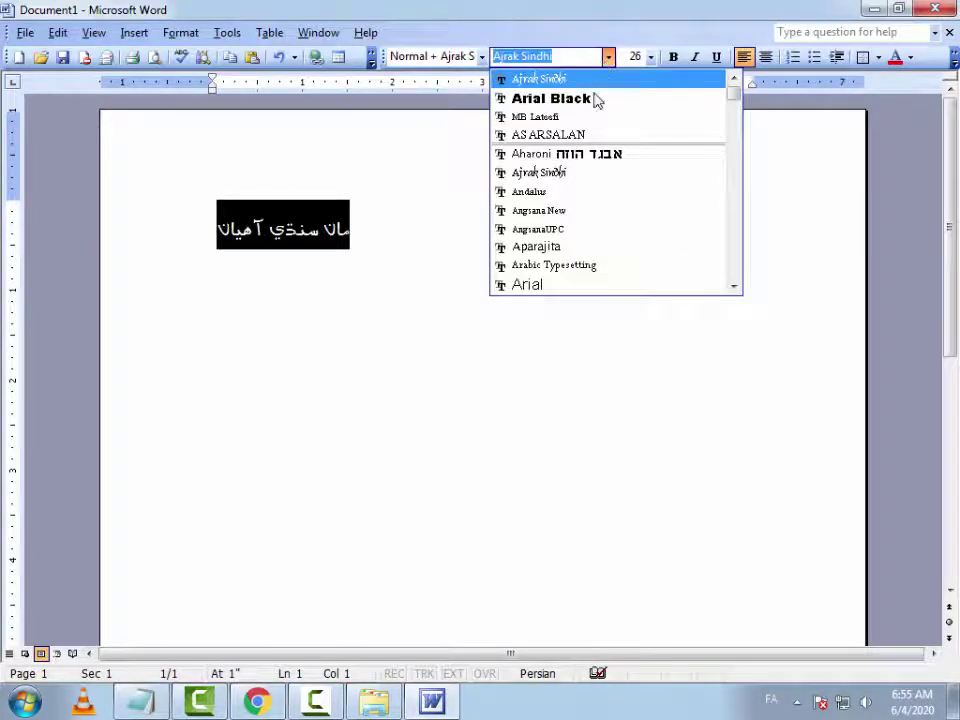
{"action": "left_click", "coordinate": [558, 176]}
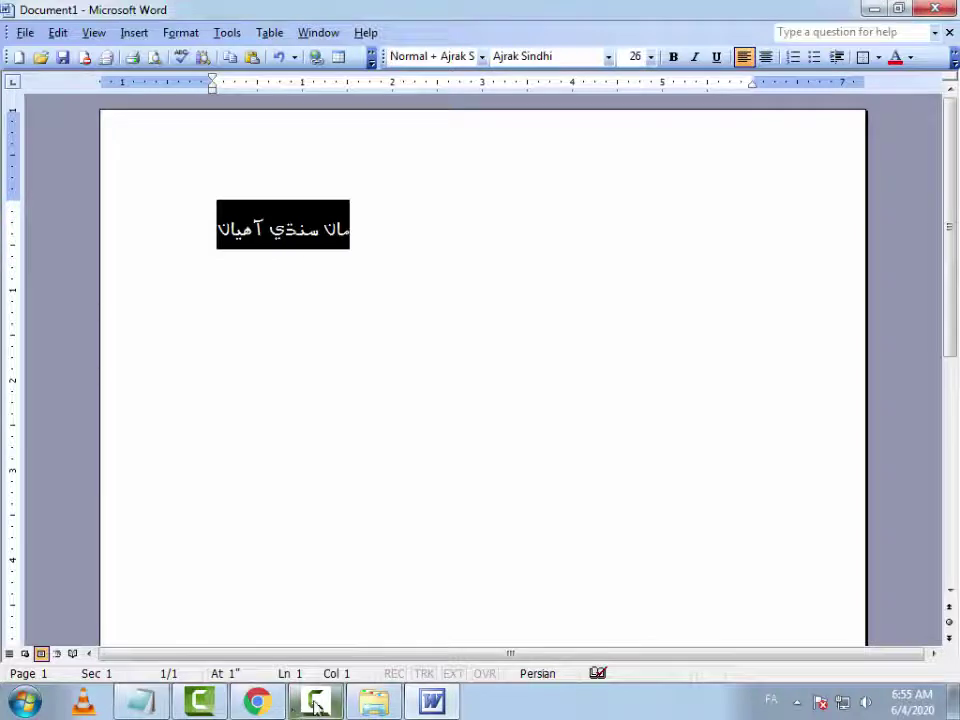
- Minimize Word, close the browser and return to the Sindhi Keyboard folder with no file selected
{"action": "left_click", "coordinate": [873, 13]}
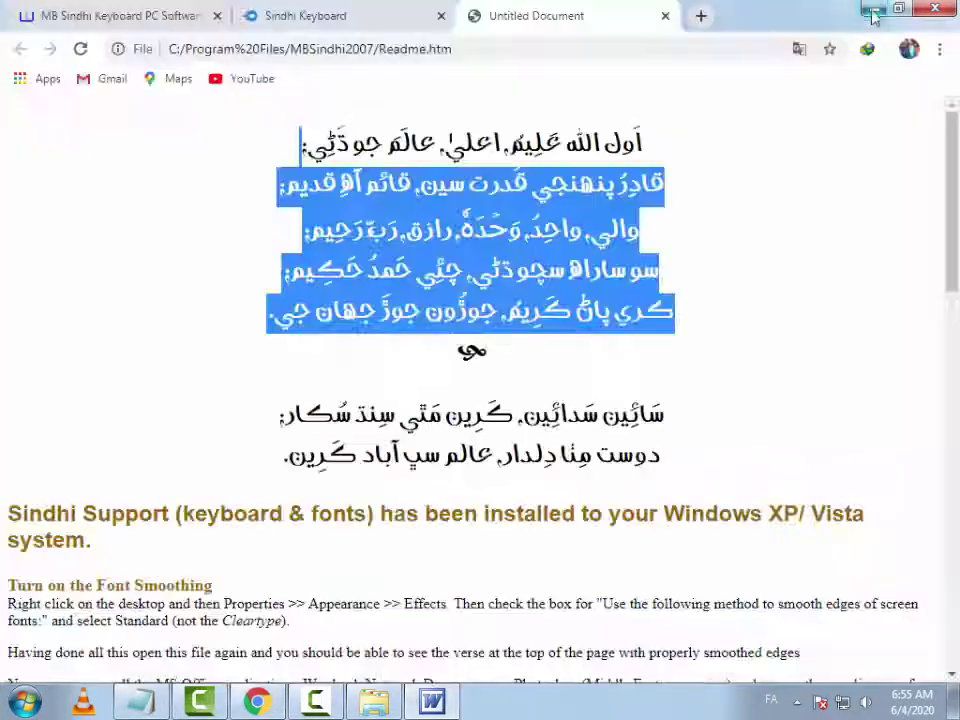
{"action": "left_click", "coordinate": [955, 8]}
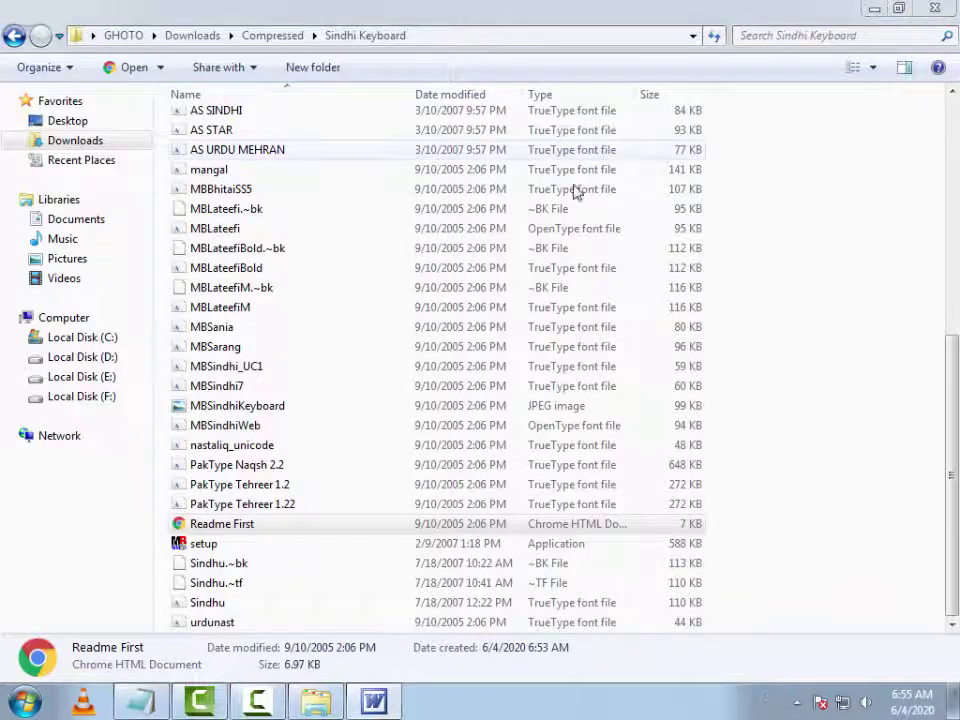
{"action": "left_click", "coordinate": [917, 316]}
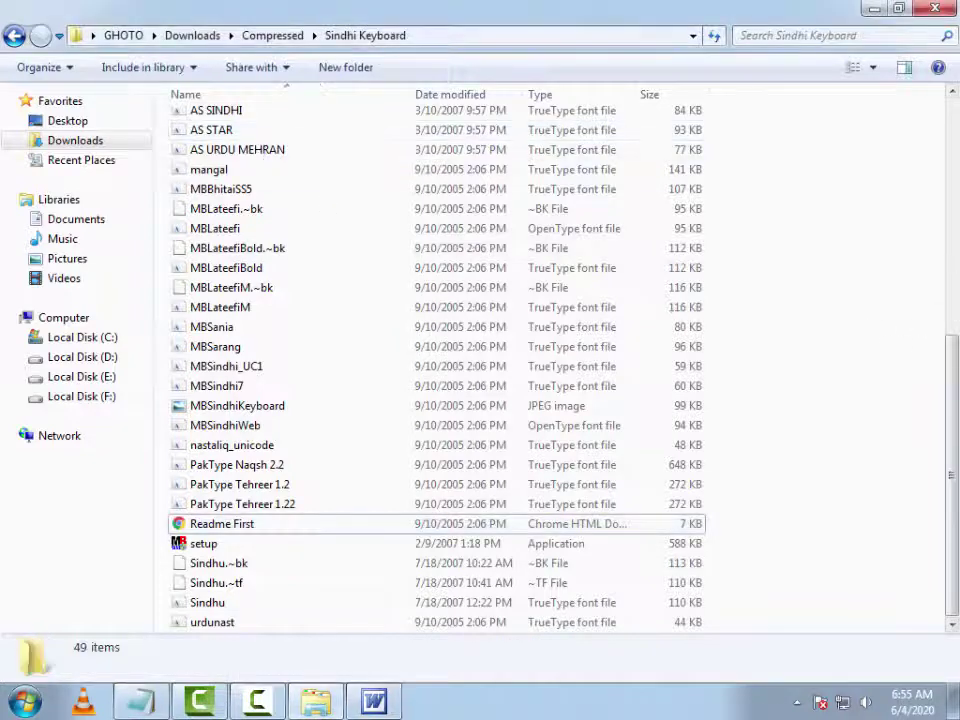
{"action": "scroll", "coordinate": [214, 253], "scroll_direction": "up", "scroll_amount": 8}
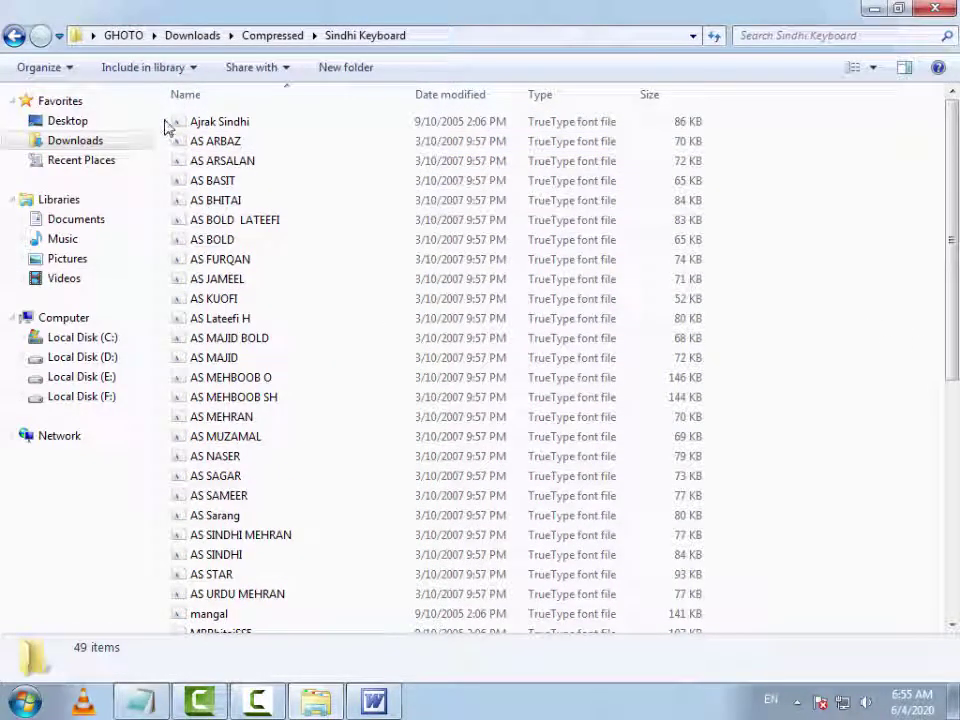
{"action": "left_click_drag", "start_coordinate": [166, 125], "coordinate": [238, 532]}
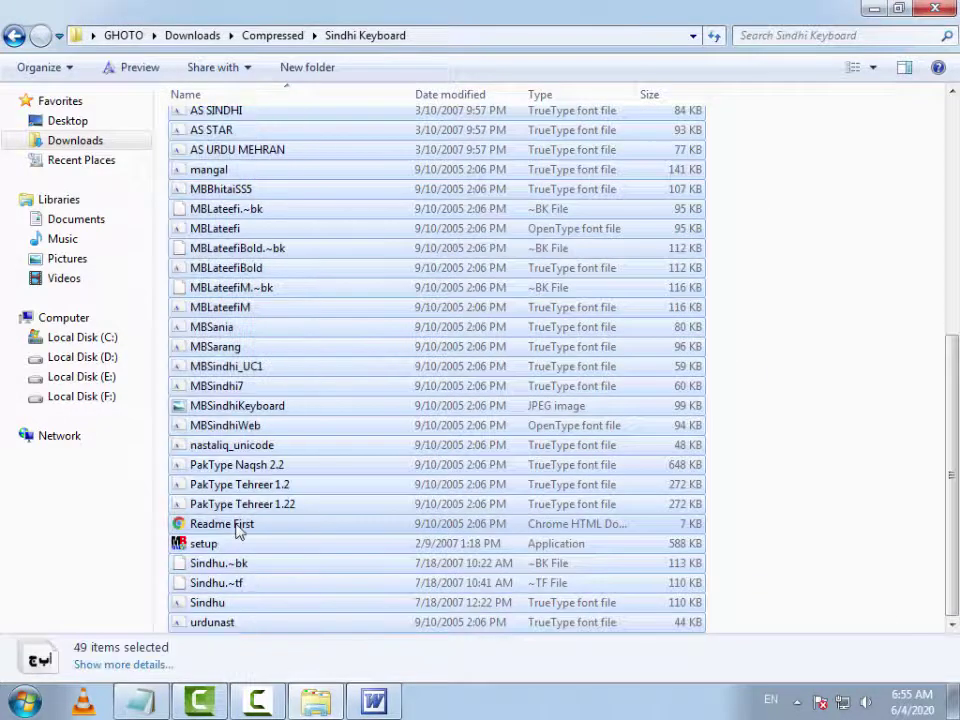
{"action": "right_click", "coordinate": [255, 180]}
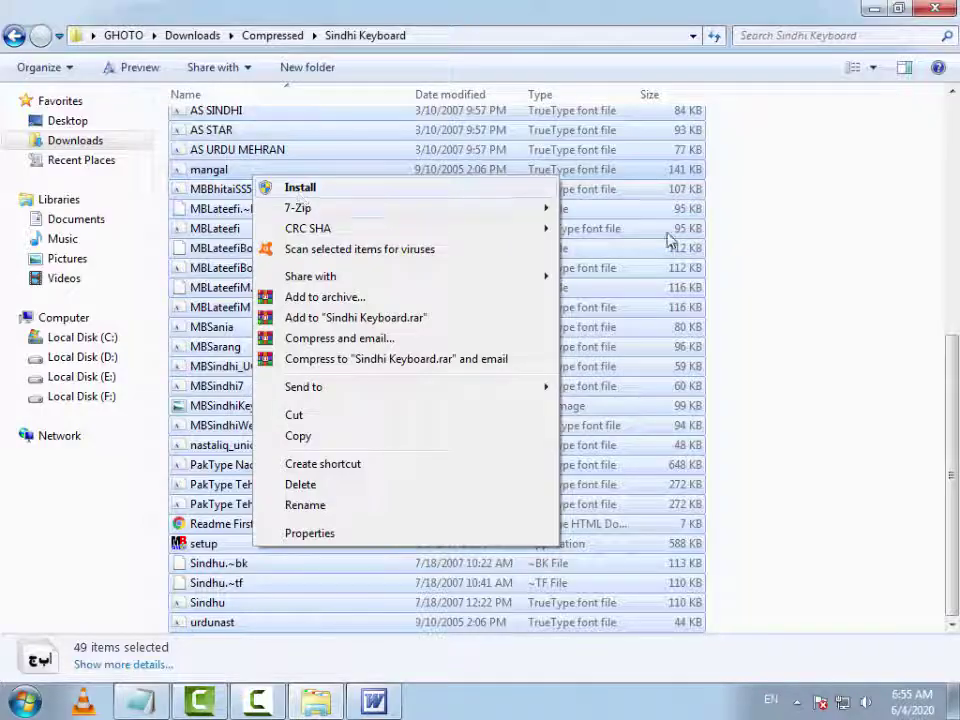
{"action": "left_click", "coordinate": [793, 255]}
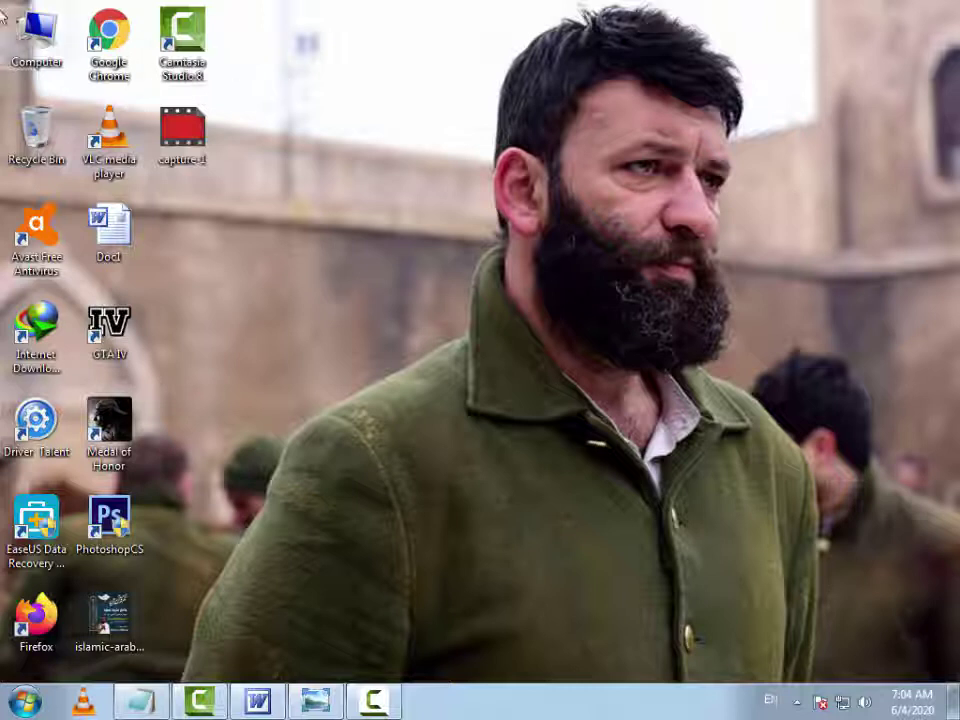
- Browse from Computer to the extracted Sindhi Keyboard folder inside the Compressed folder of Downloads
{"action": "double_click", "coordinate": [36, 35]}
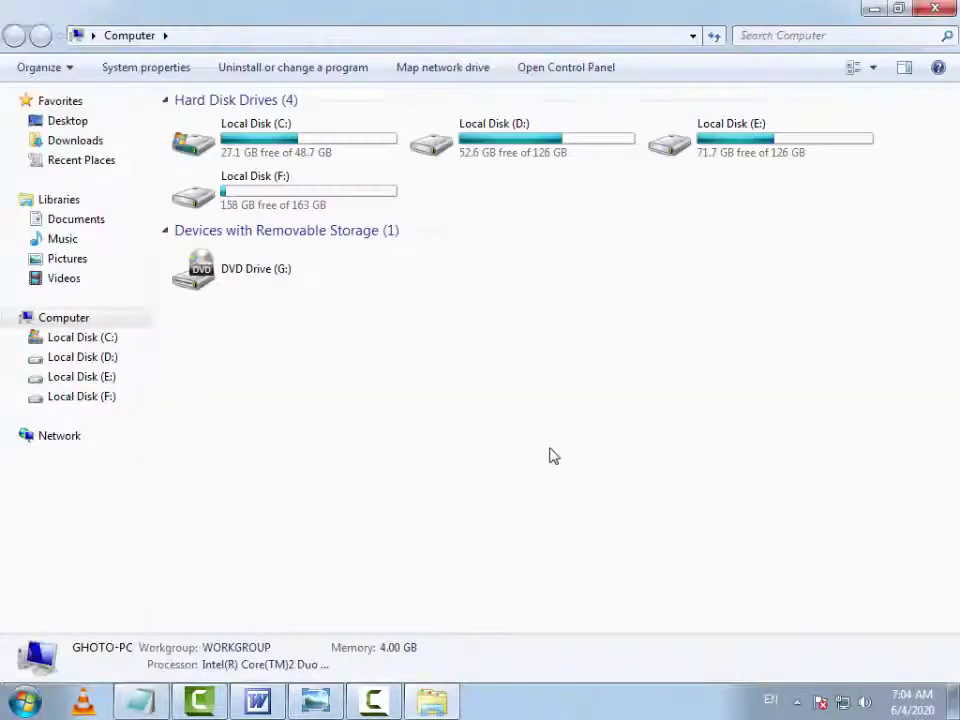
{"action": "left_click", "coordinate": [91, 147]}
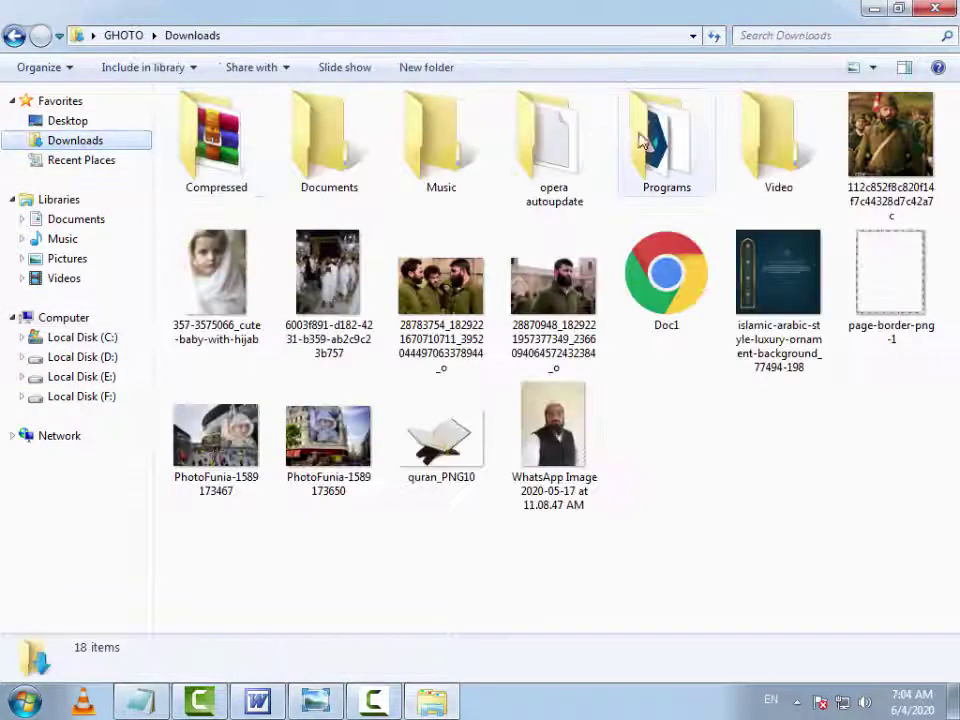
{"action": "left_click", "coordinate": [253, 168]}
{"action": "double_click", "coordinate": [253, 168]}
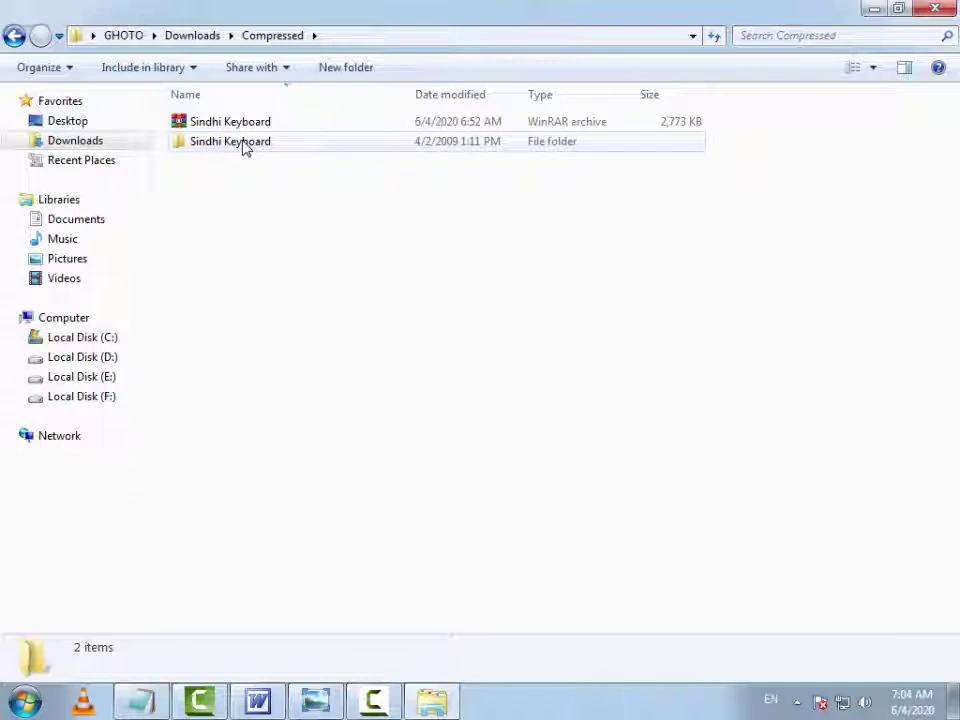
{"action": "double_click", "coordinate": [243, 147]}
- Open the MBSindhiKeyboard image enlarged and examine the key layouts for the normal, Shift and Right Alt states
{"action": "scroll", "coordinate": [250, 215], "scroll_direction": "down", "scroll_amount": 7}
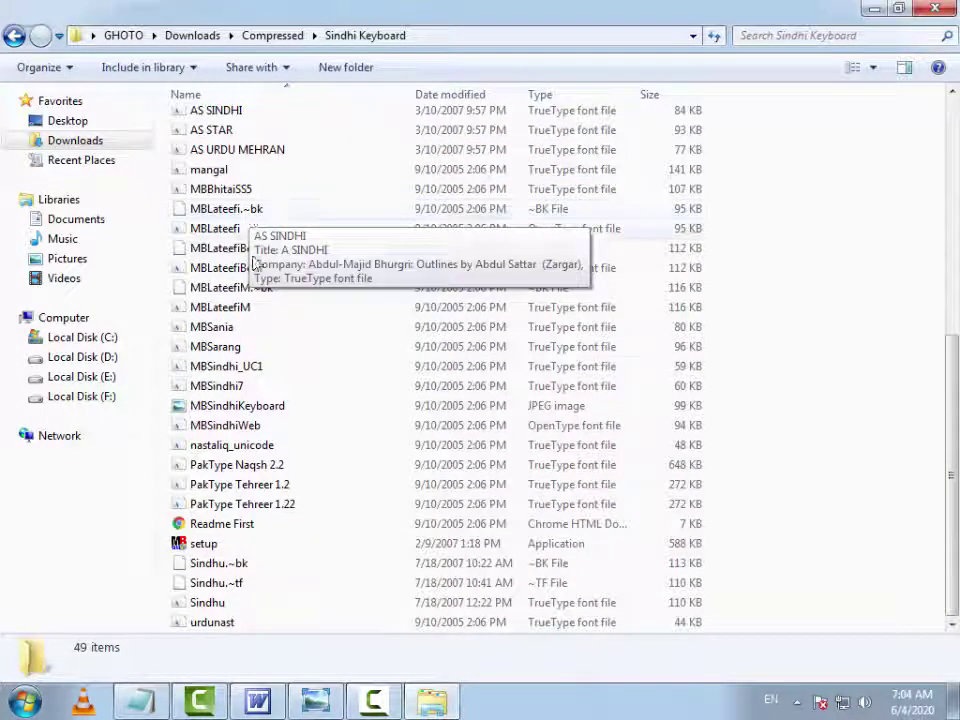
{"action": "double_click", "coordinate": [268, 410]}
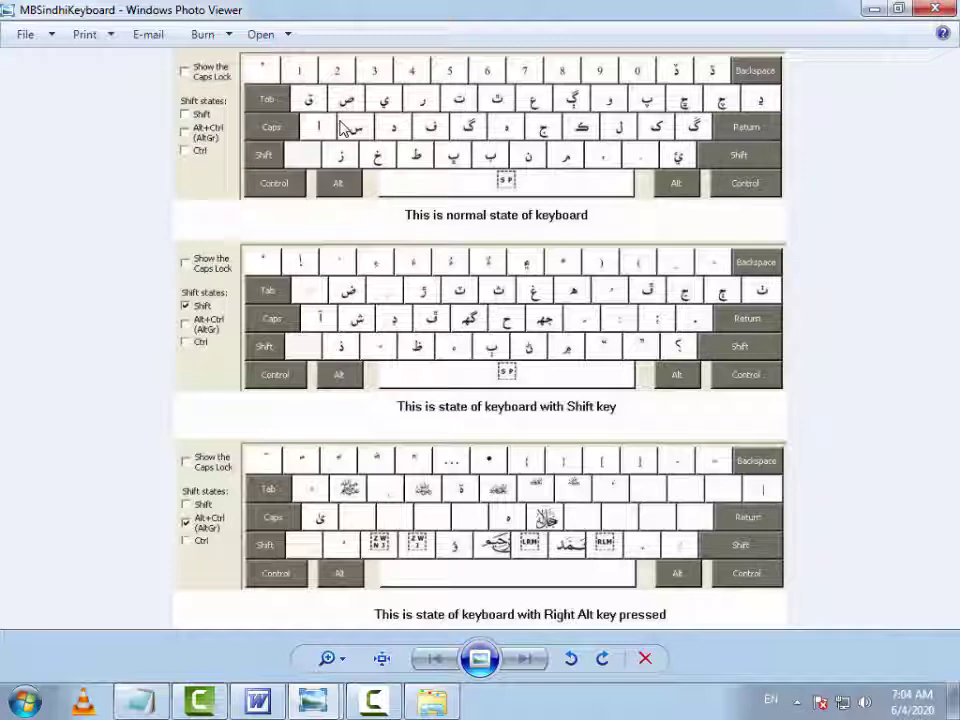
{"action": "scroll", "coordinate": [485, 255], "scroll_direction": "up", "scroll_amount": 1}
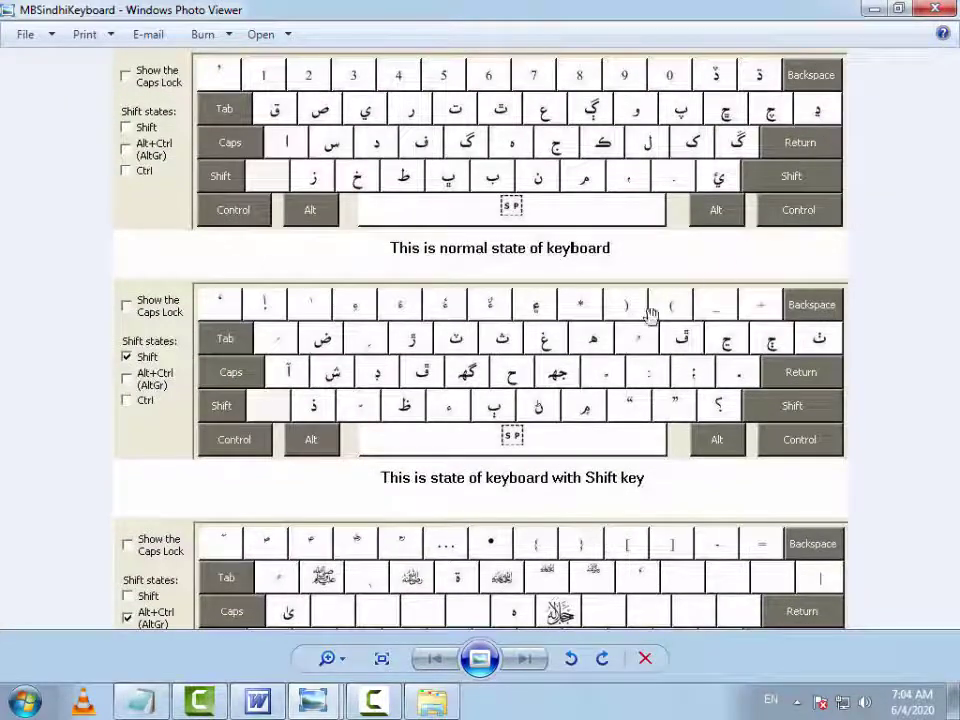
{"action": "left_click_drag", "start_coordinate": [649, 313], "coordinate": [615, 229]}
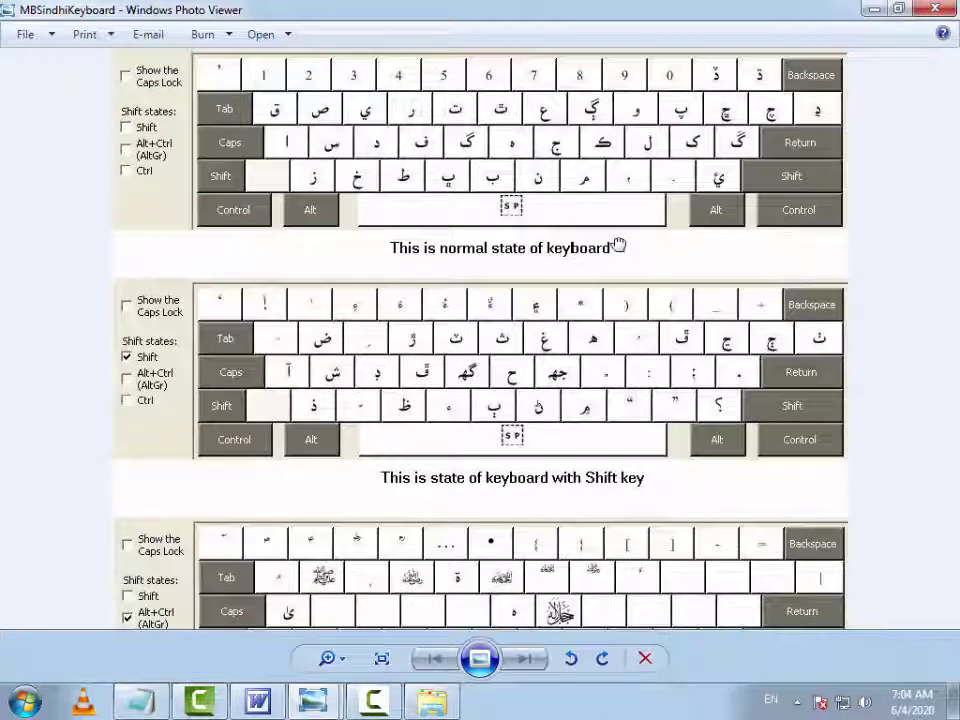
{"action": "left_click_drag", "start_coordinate": [606, 175], "coordinate": [590, 62]}
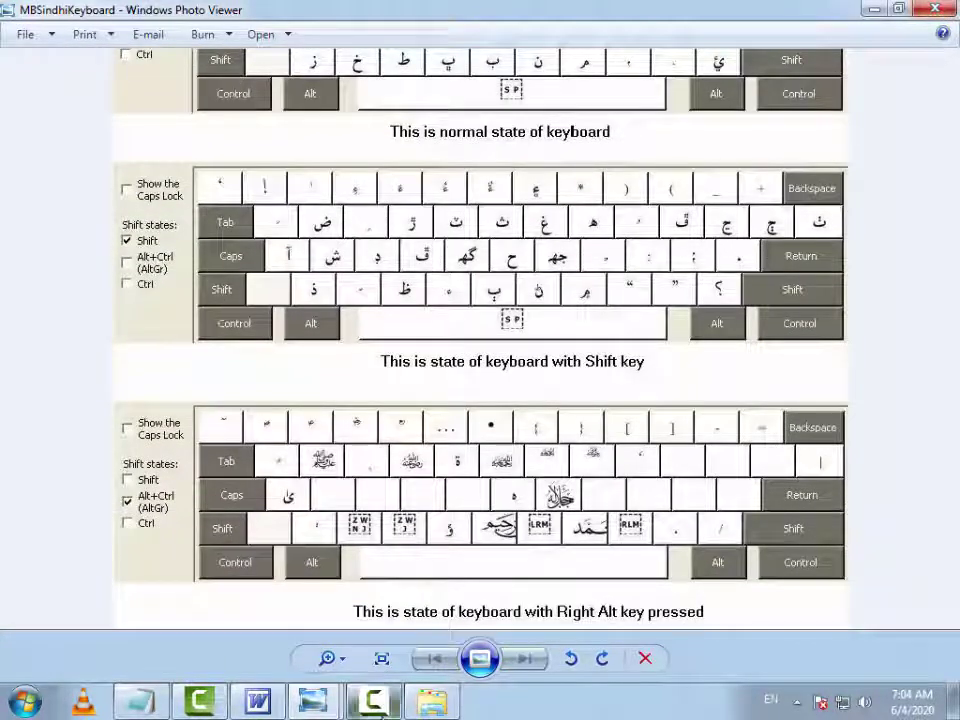